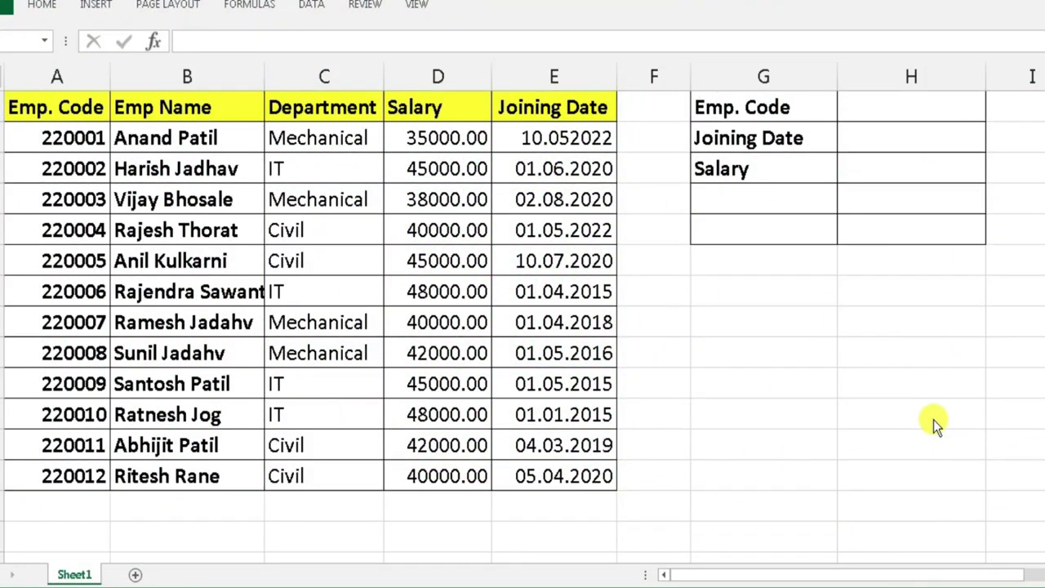
click(922, 372)
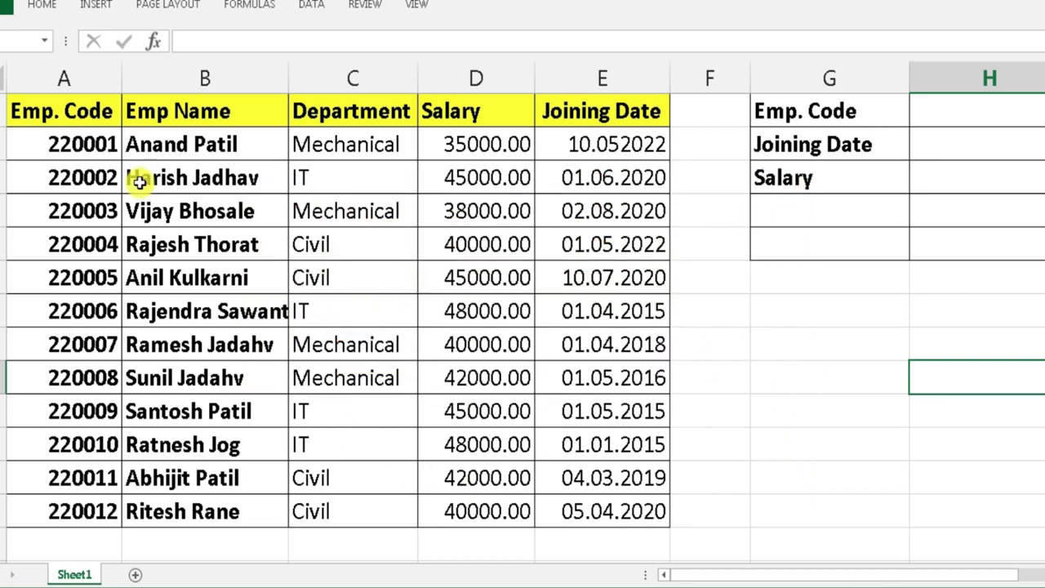
click(77, 106)
click(196, 77)
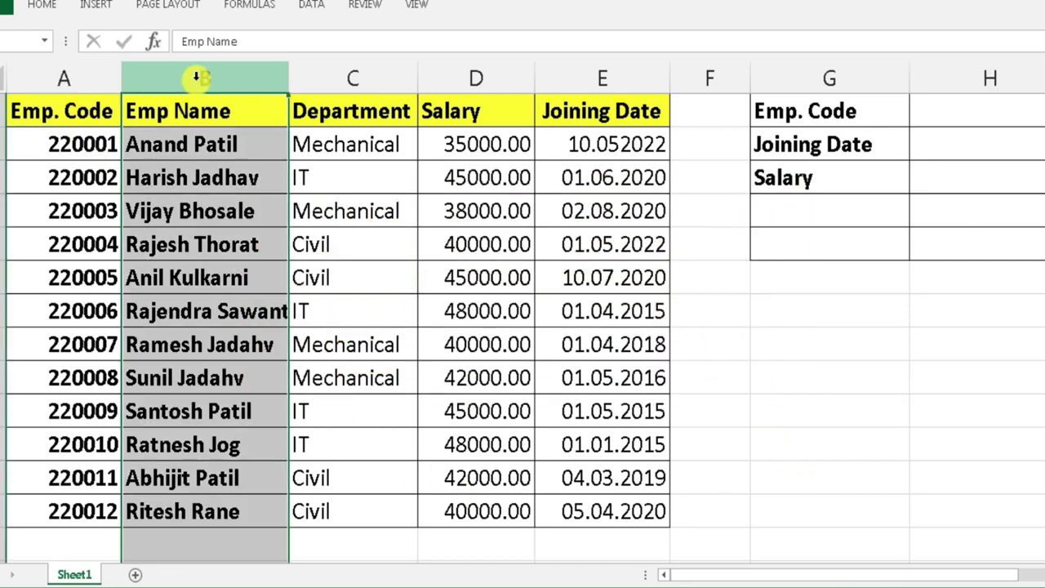
click(343, 76)
click(495, 77)
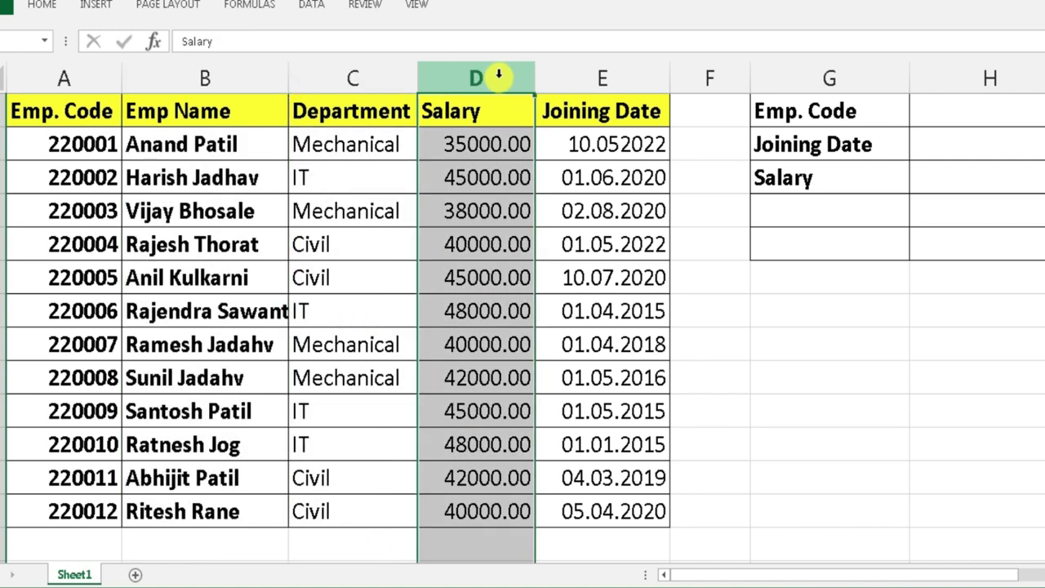
drag(82, 144, 110, 515)
click(155, 282)
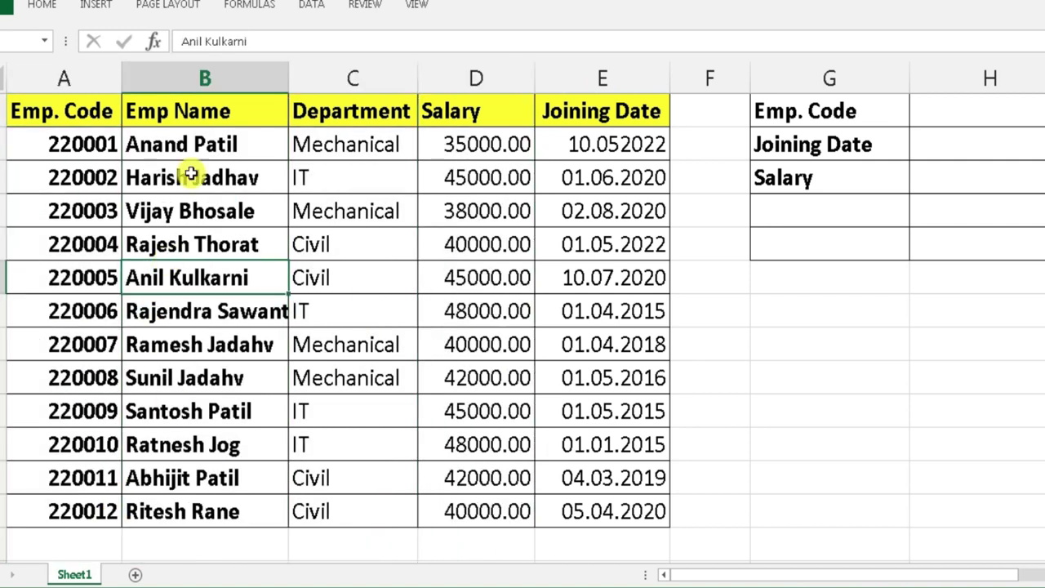
drag(192, 76, 602, 81)
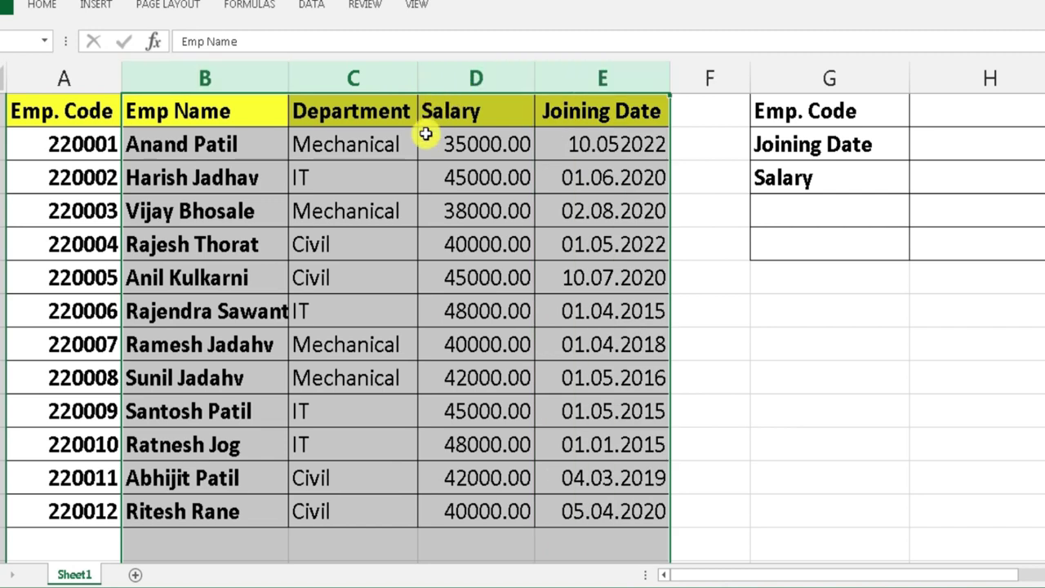
click(829, 410)
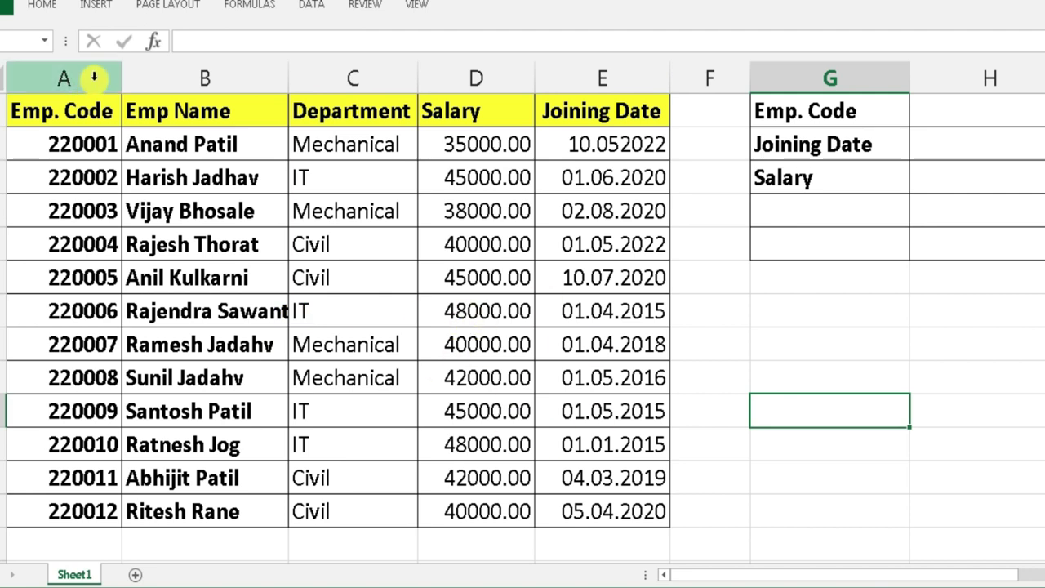
drag(93, 77, 576, 84)
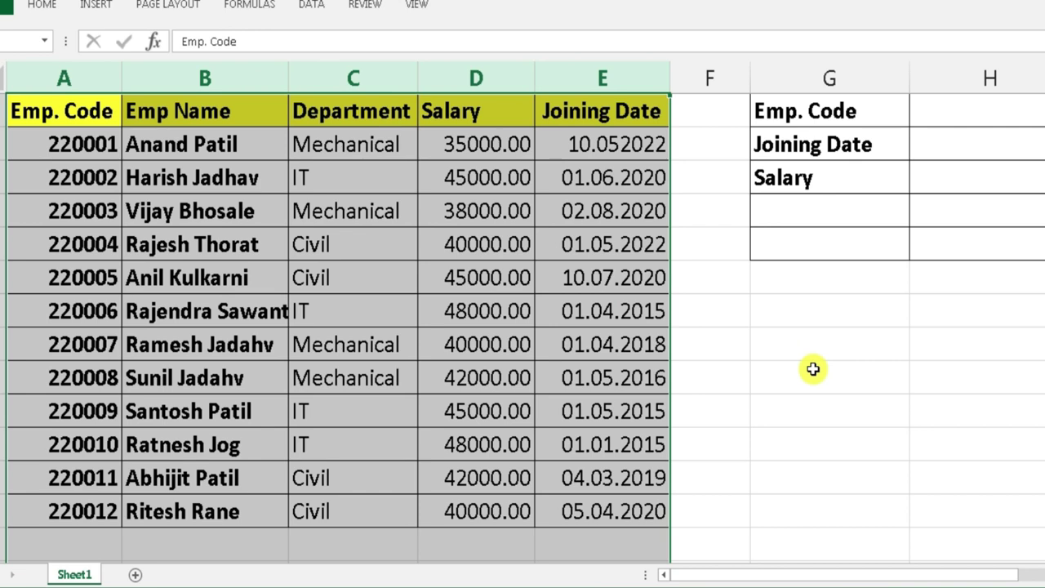
click(812, 371)
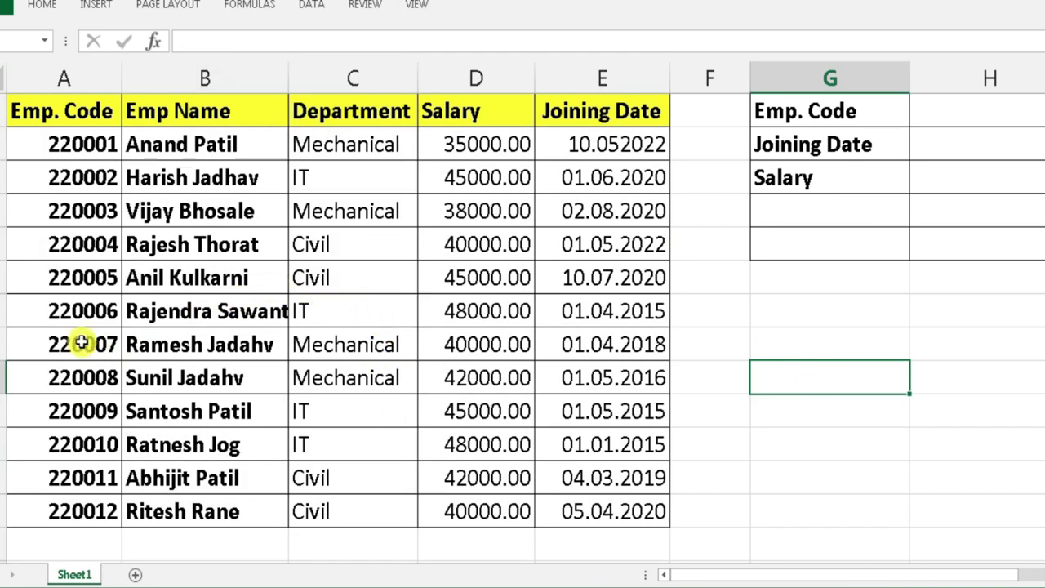
click(51, 110)
click(222, 111)
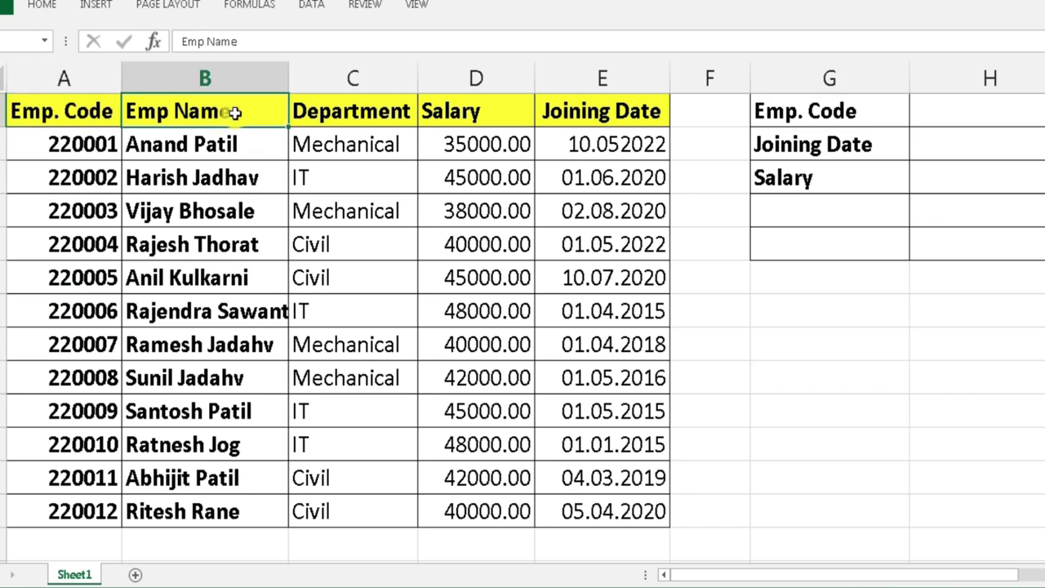
click(335, 114)
click(461, 112)
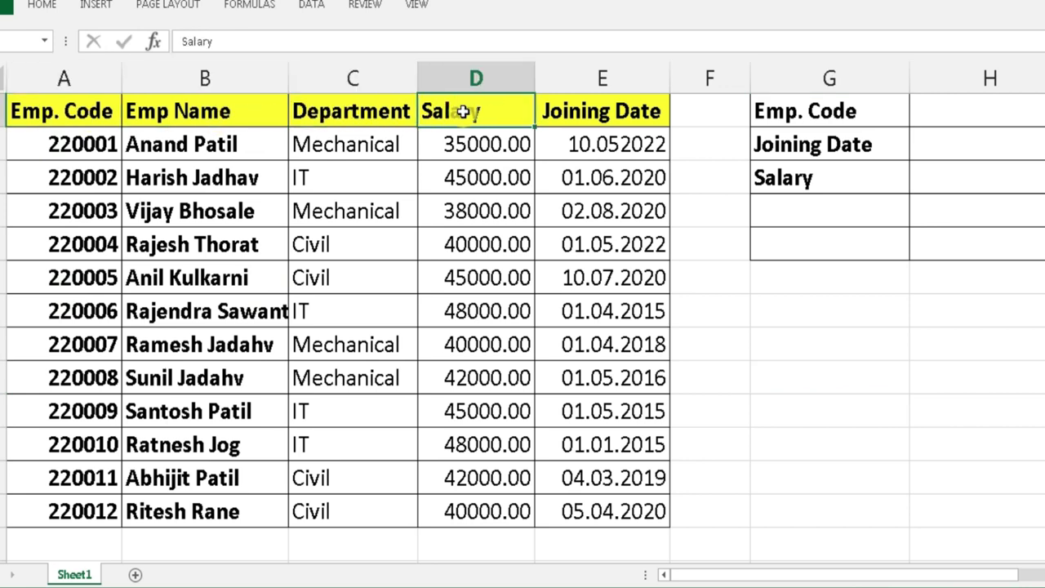
click(580, 114)
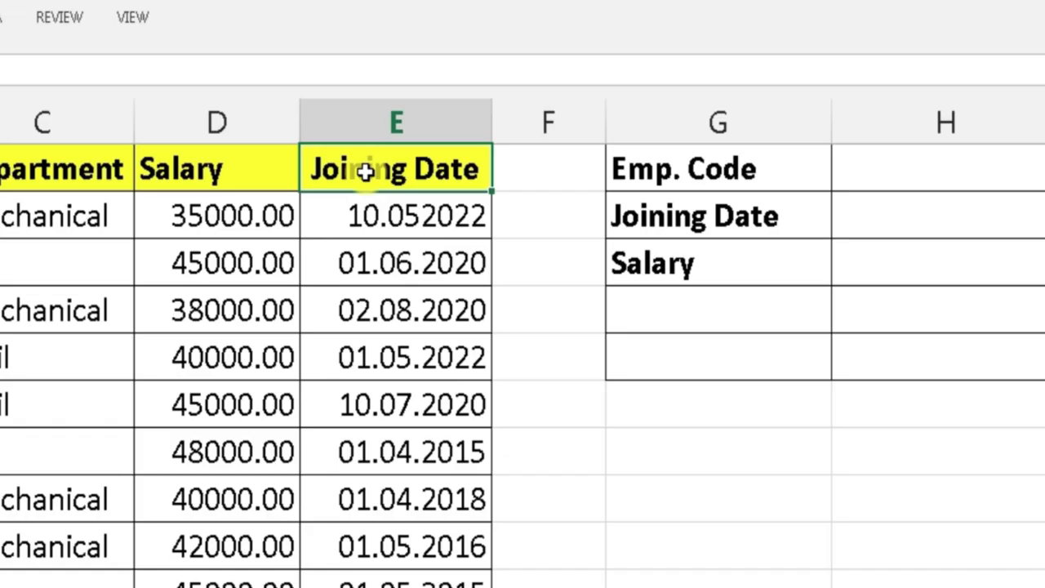
Enter employee code 220005 in the Emp. Code cell H1.
click(948, 110)
click(888, 165)
text(22)
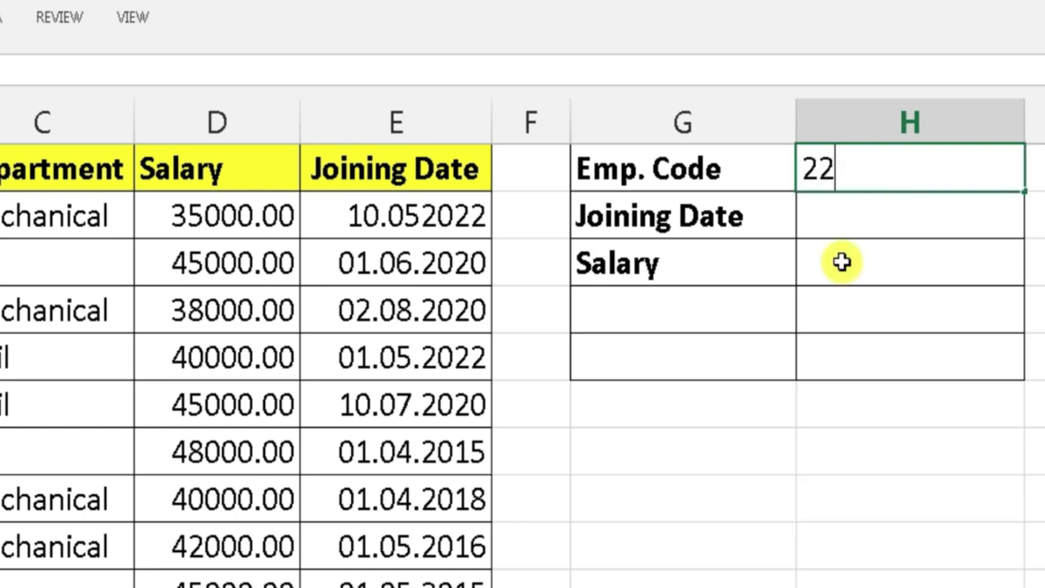
text(00005)
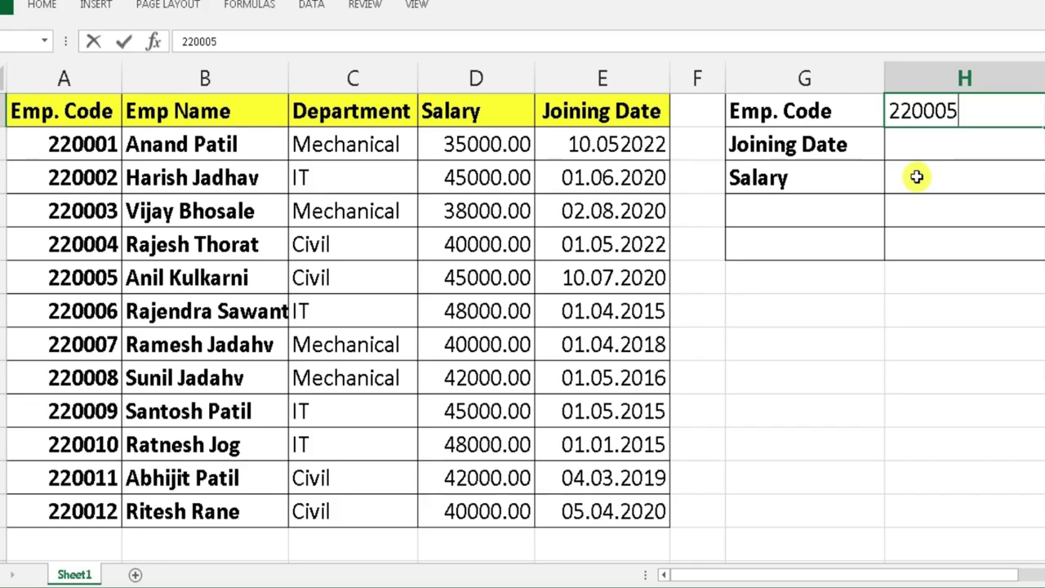
click(82, 280)
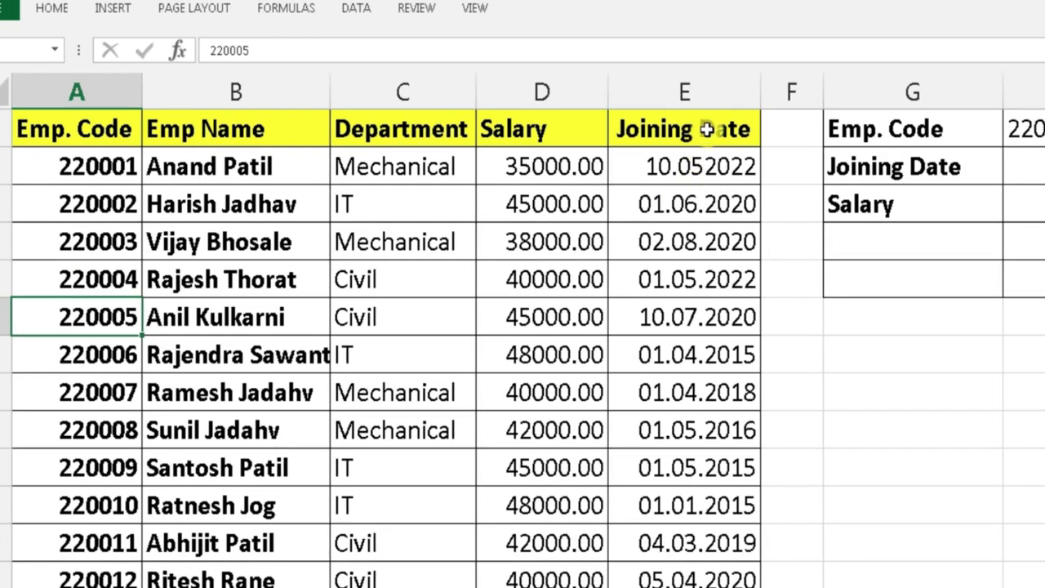
Find employee 220005's row and type its joining date 10.07.2020 into H2 by hand.
click(865, 385)
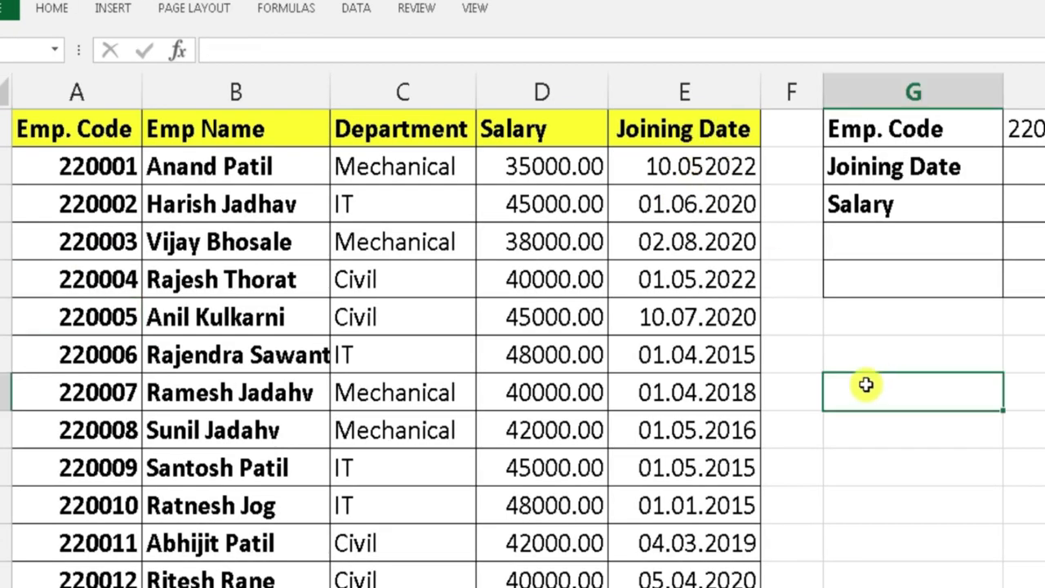
click(96, 312)
drag(174, 315, 654, 318)
click(669, 319)
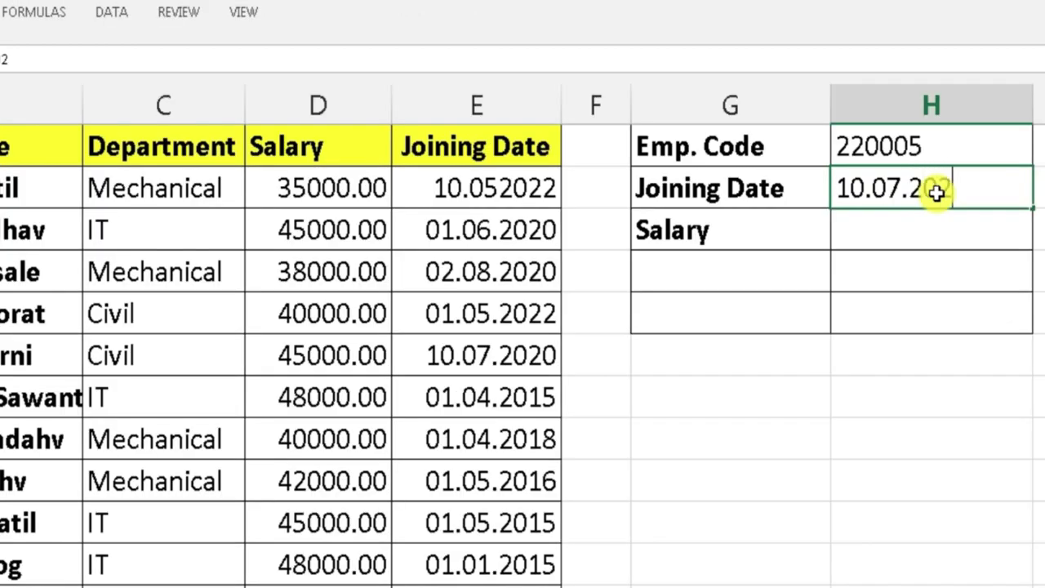
click(932, 188)
text(10.07.2020)
key(Return)
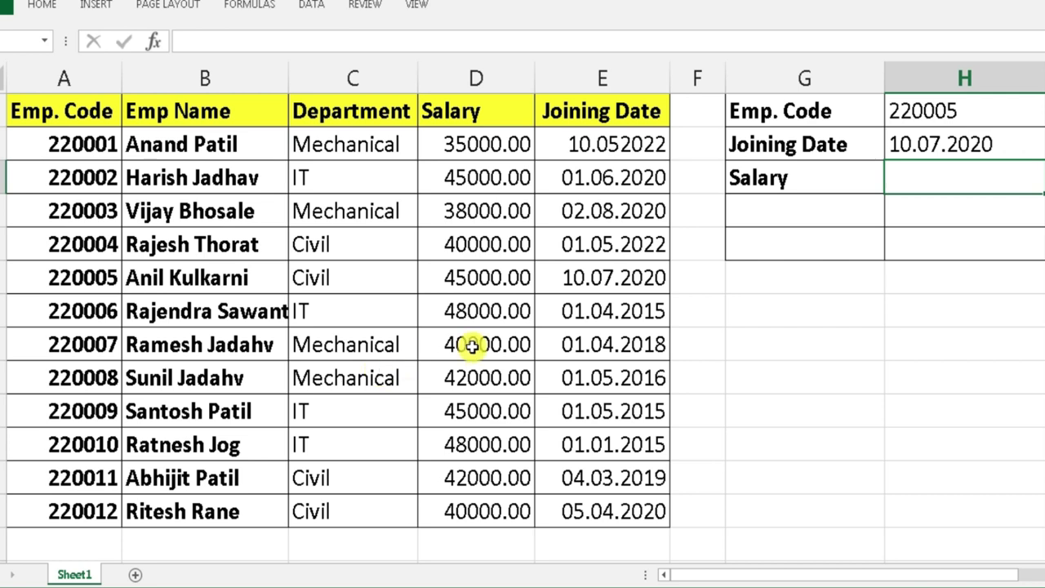
click(927, 145)
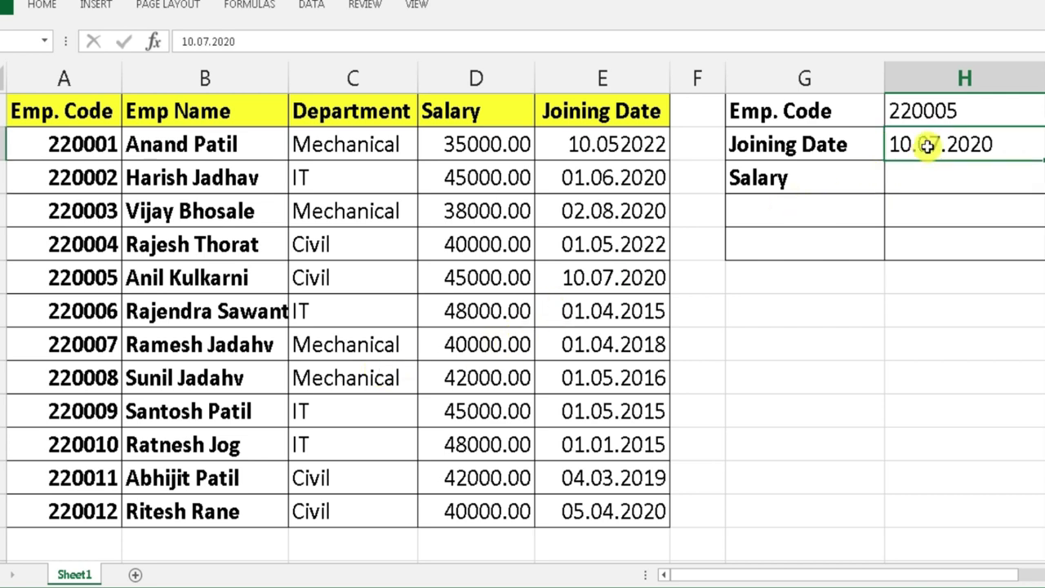
Clear the hand-typed date from H2 and point out 220005 as the lookup value.
key(Delete)
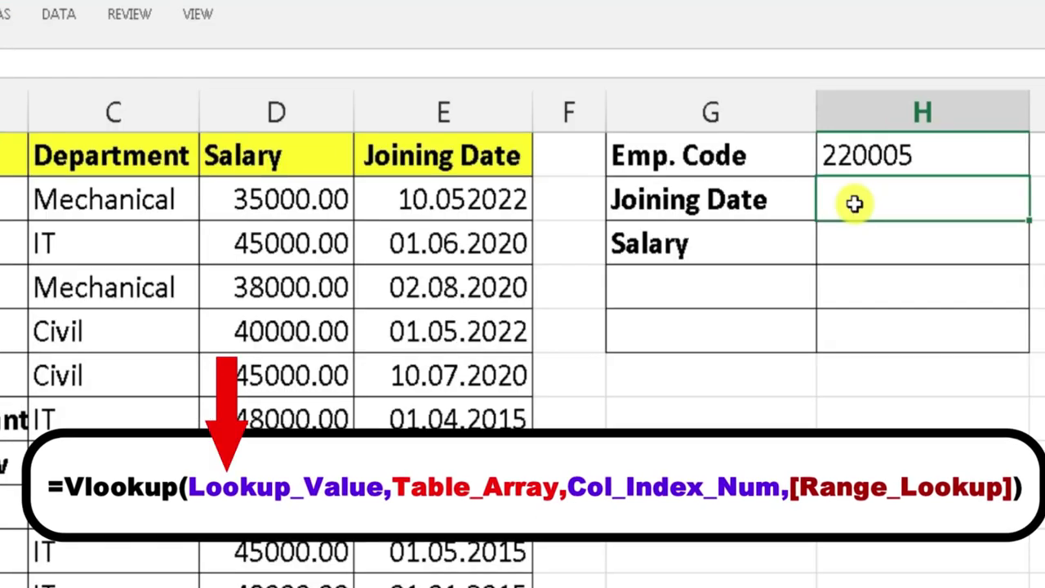
click(650, 160)
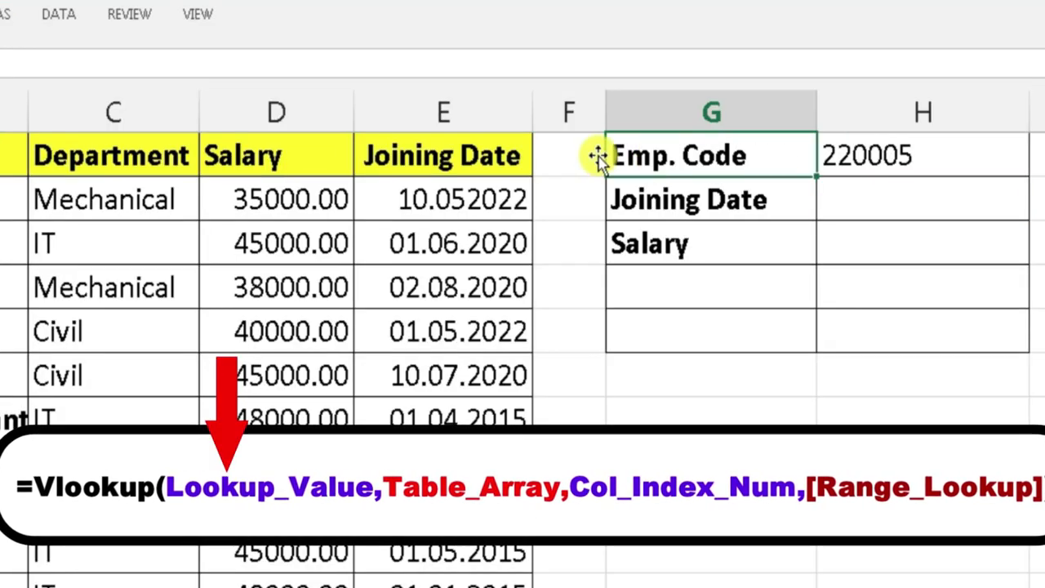
click(873, 159)
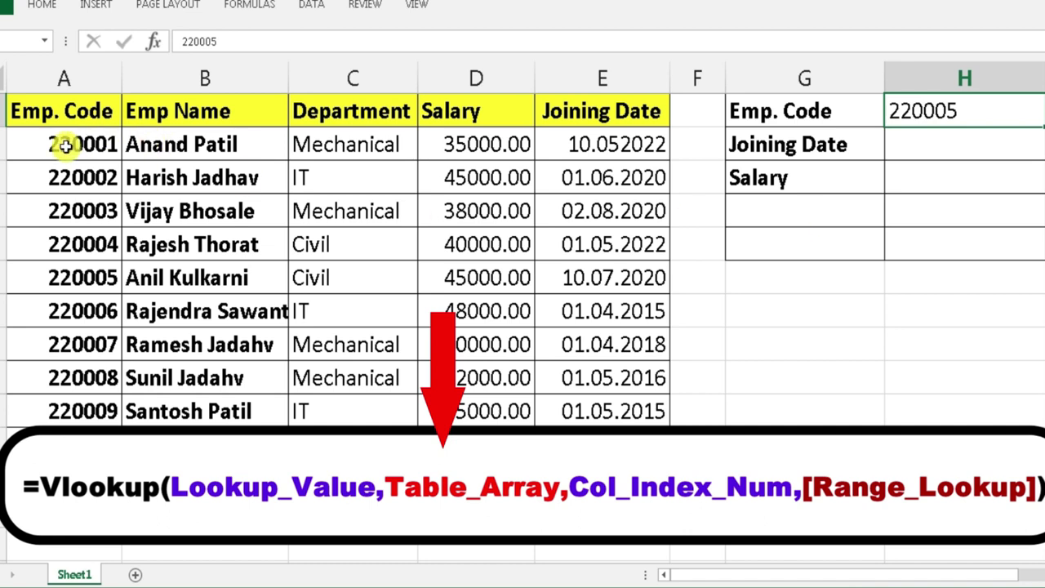
Point out the employee table as the lookup range and the Joining Date column to return.
drag(33, 111, 474, 411)
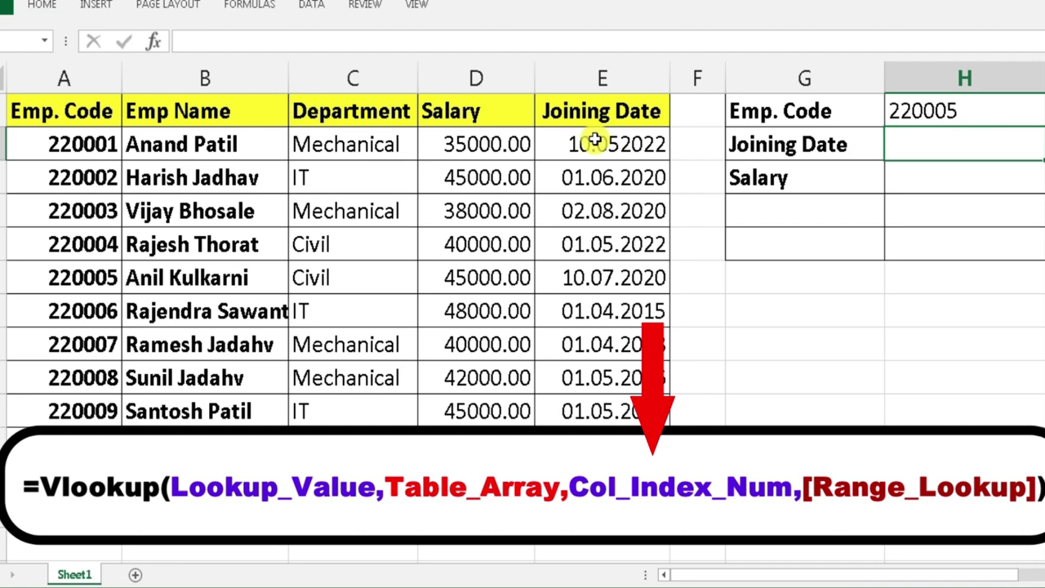
click(614, 111)
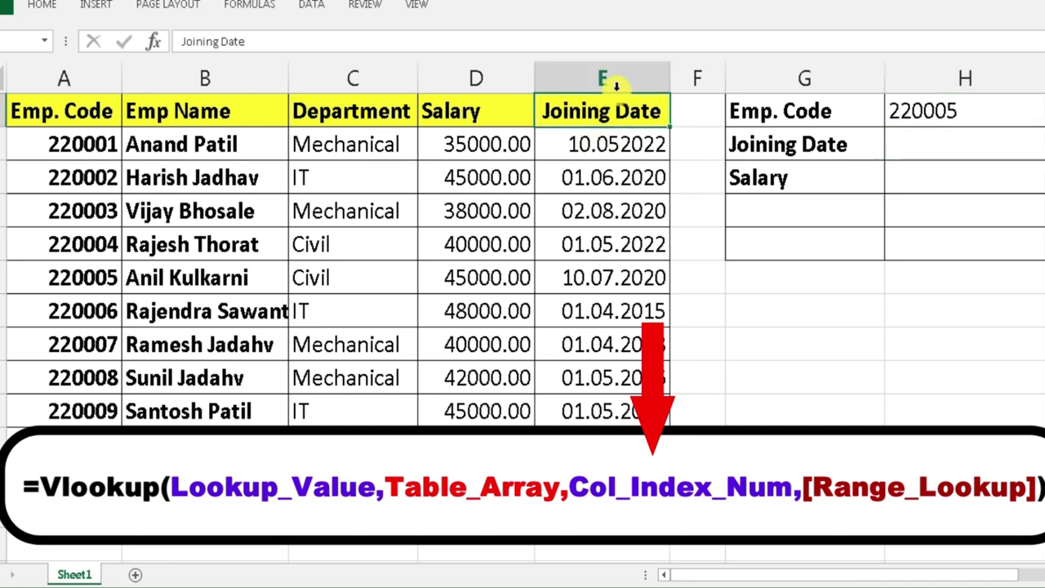
click(610, 81)
click(780, 357)
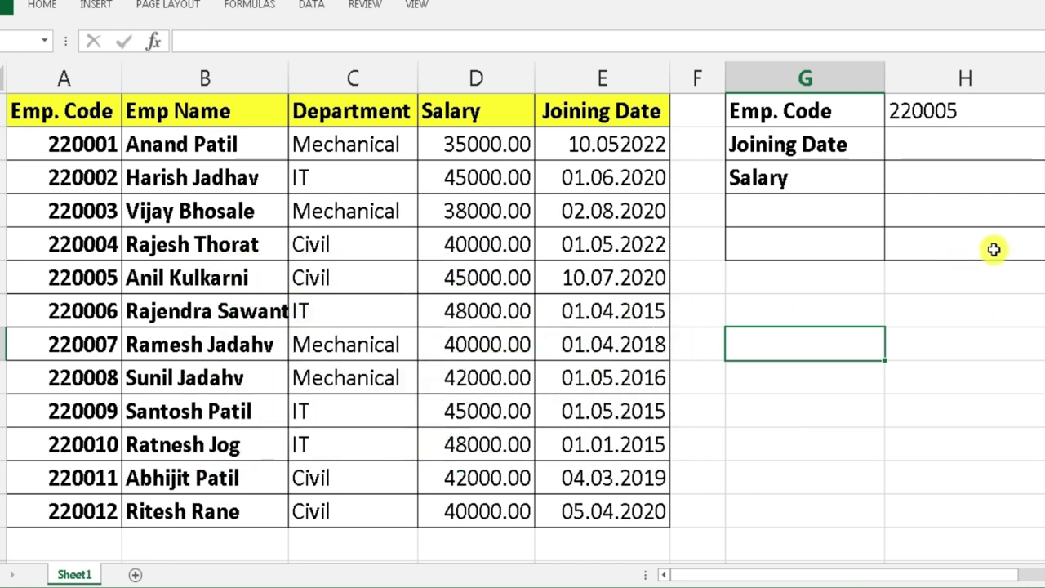
Start a VLOOKUP formula in H2 by typing =vl and picking VLOOKUP from autocomplete.
click(953, 145)
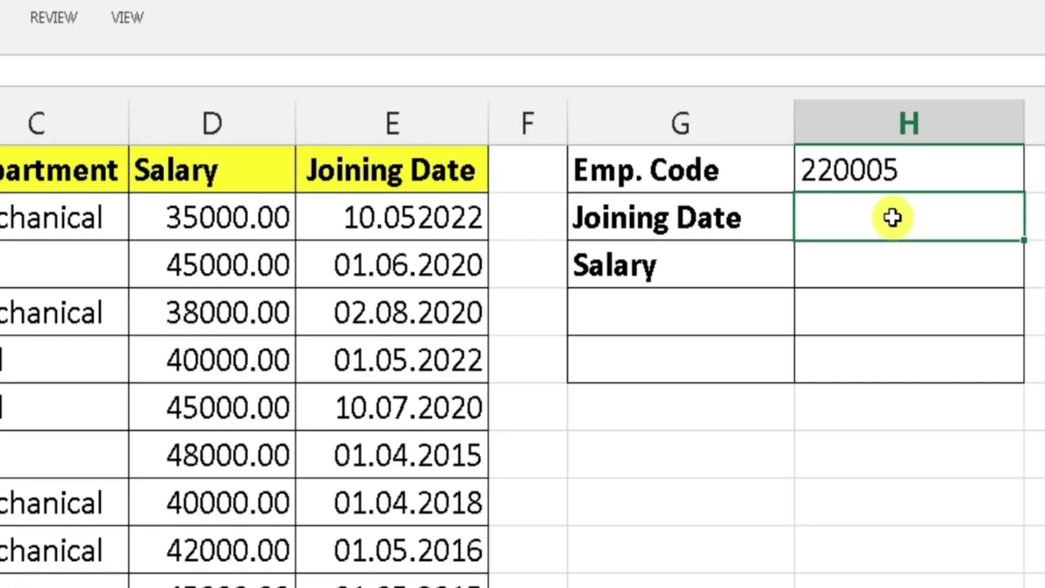
text(=)
text(v)
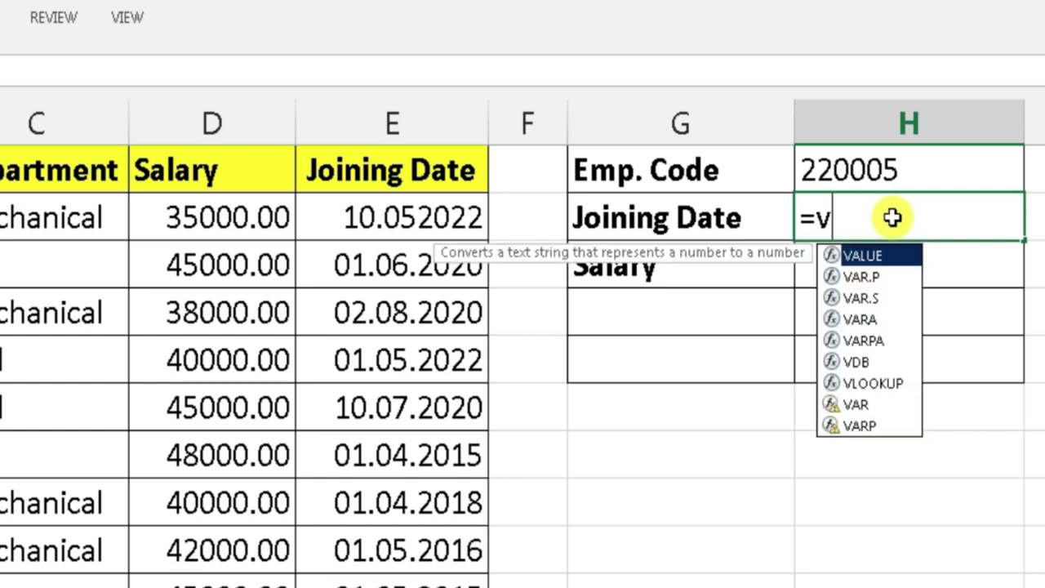
text(l)
key(Tab)
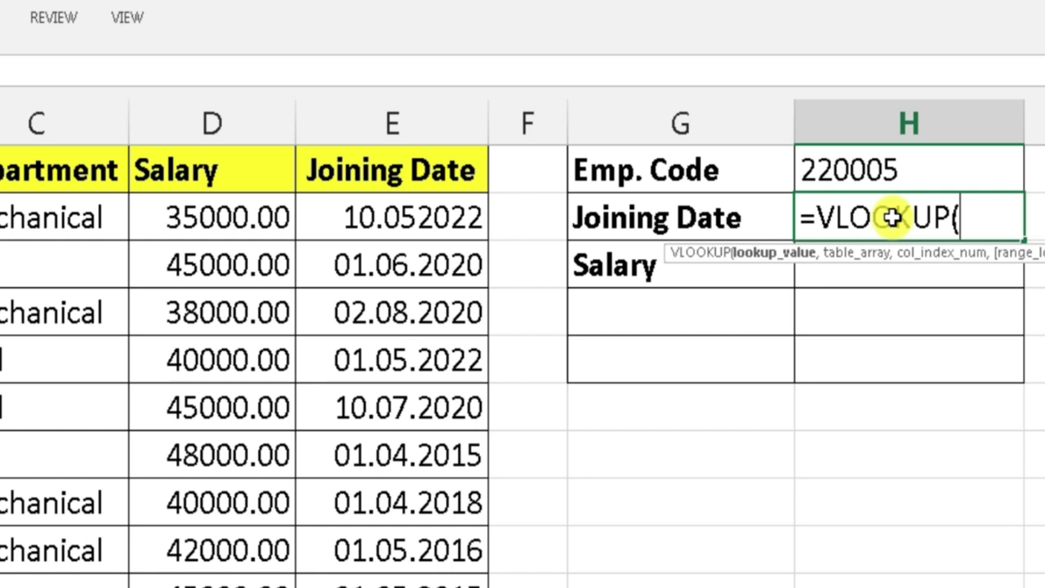
key(BackSpace)
key(BackSpace)
key(BackSpace)
key(BackSpace)
key(BackSpace)
key(BackSpace)
key(BackSpace)
key(BackSpace)
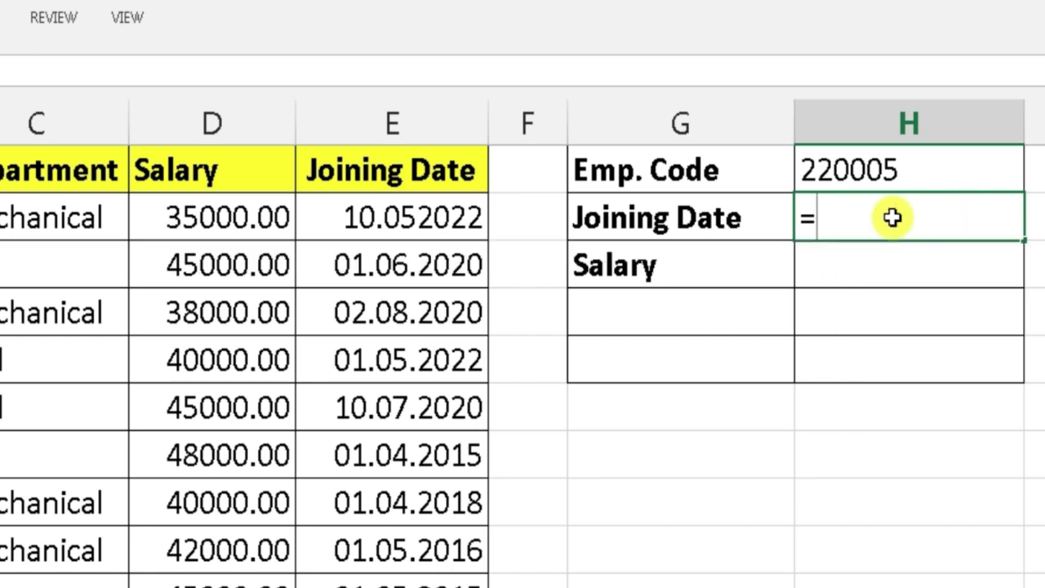
text(vl)
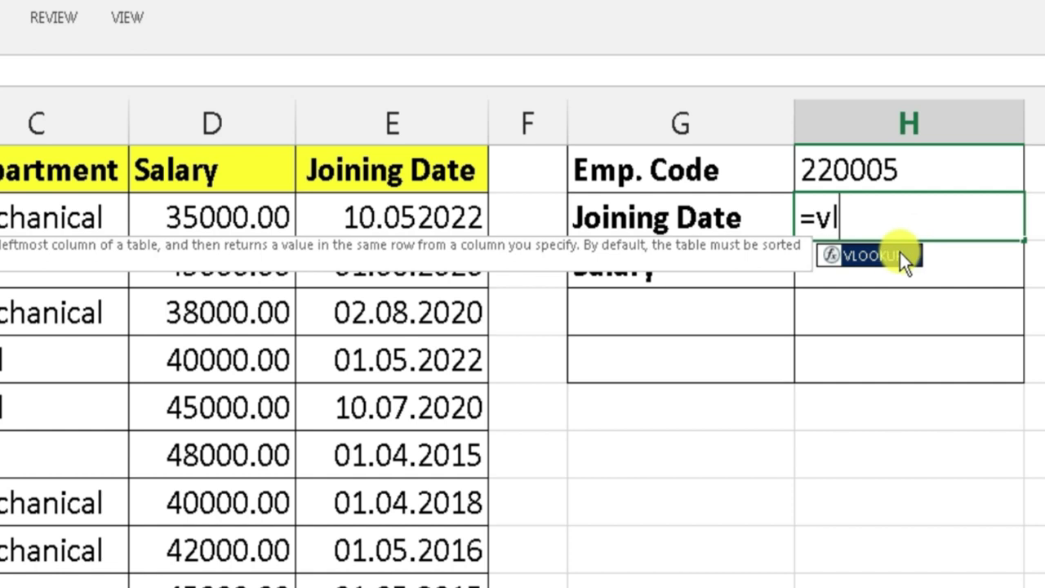
double_click(900, 252)
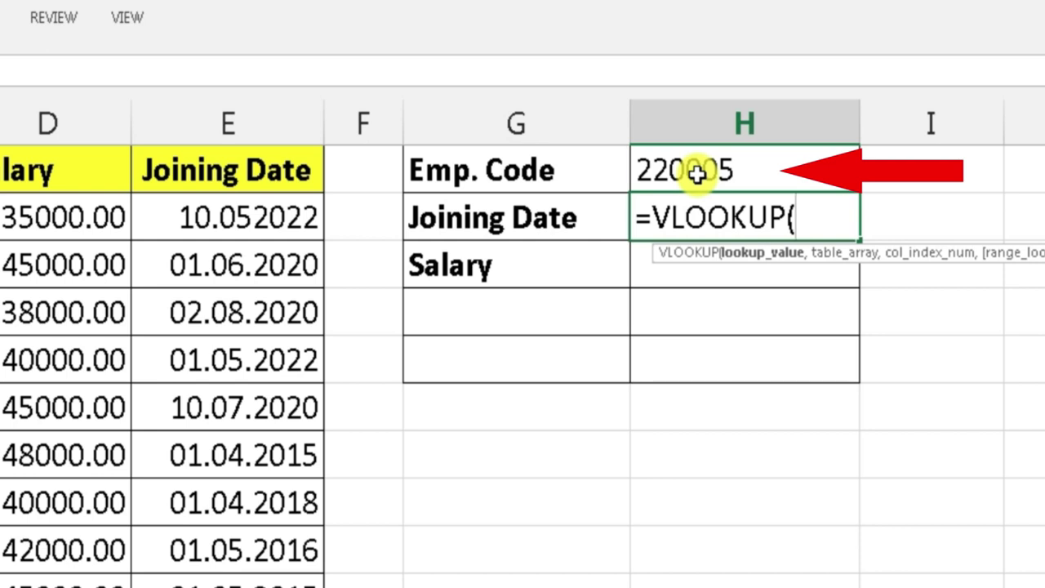
Complete H2's formula as =VLOOKUP(H1,A1:E13,5,0) to return the joining date.
click(695, 169)
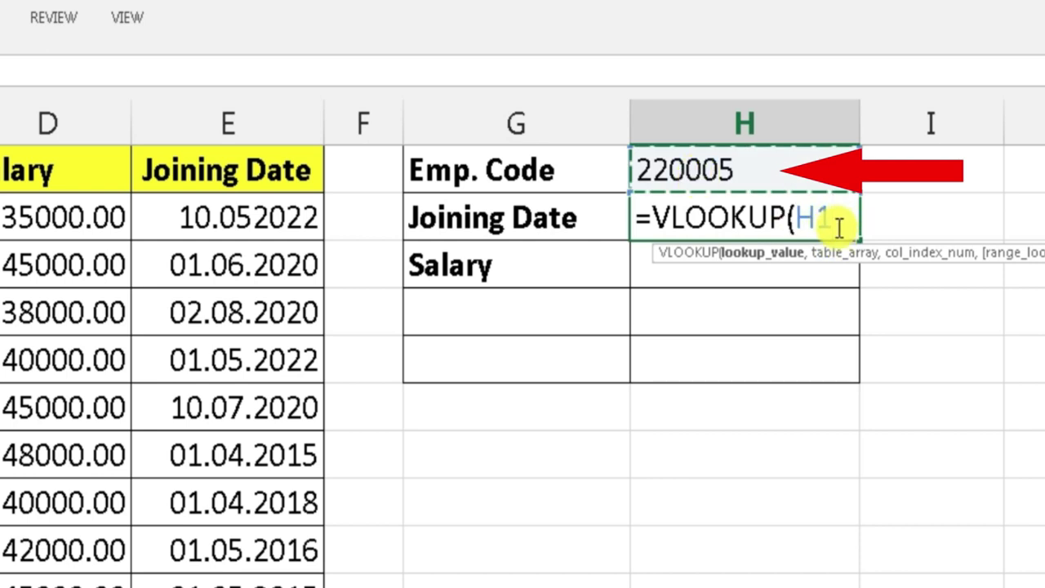
text(,)
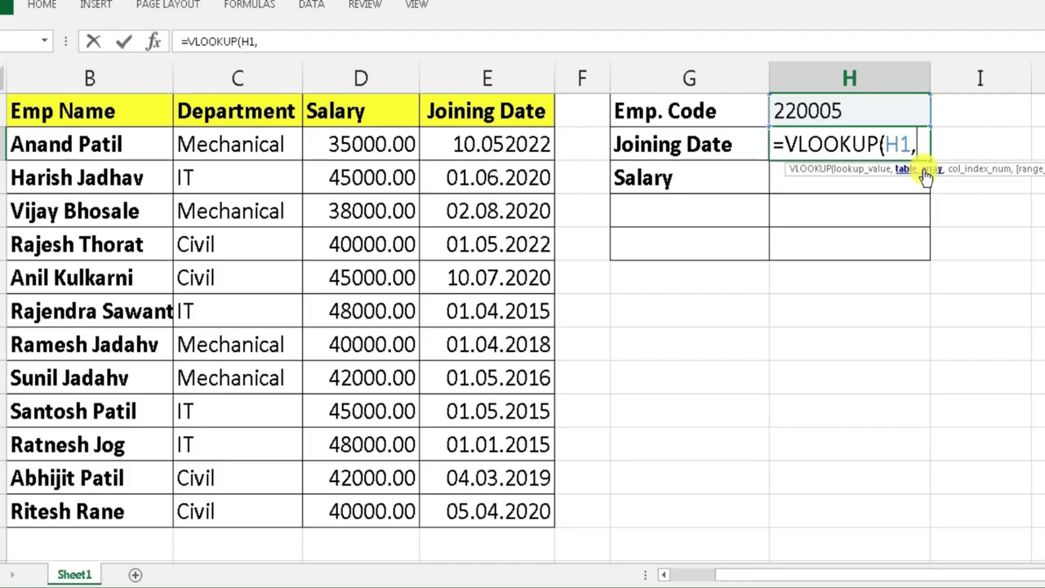
mouse_move(57, 111)
mouse_down()
mouse_move(385, 158)
mouse_move(426, 210)
mouse_move(508, 247)
mouse_move(602, 511)
mouse_up()
text(,)
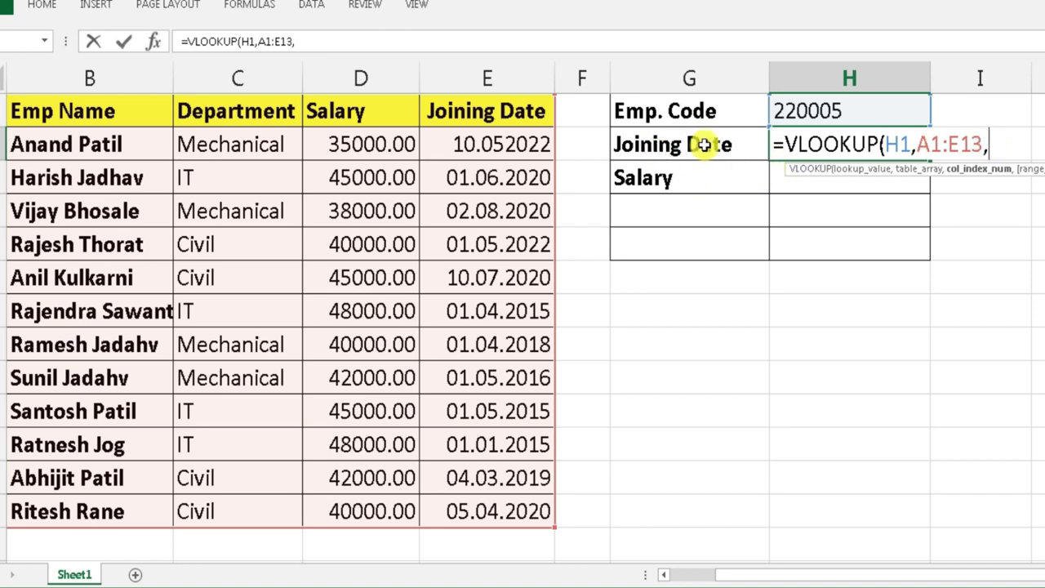
scroll(704, 145, left, 1)
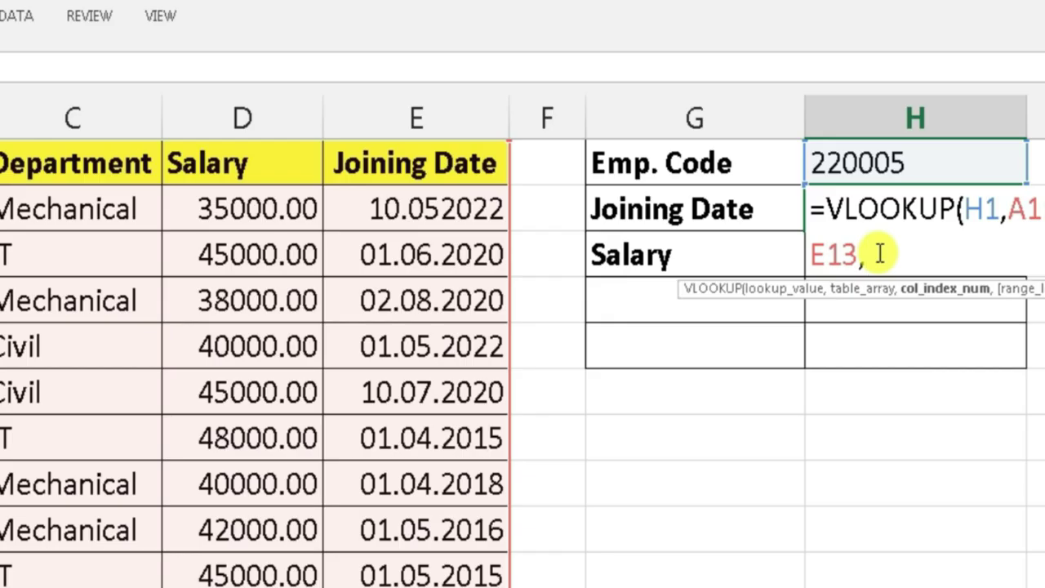
text(5)
text(,)
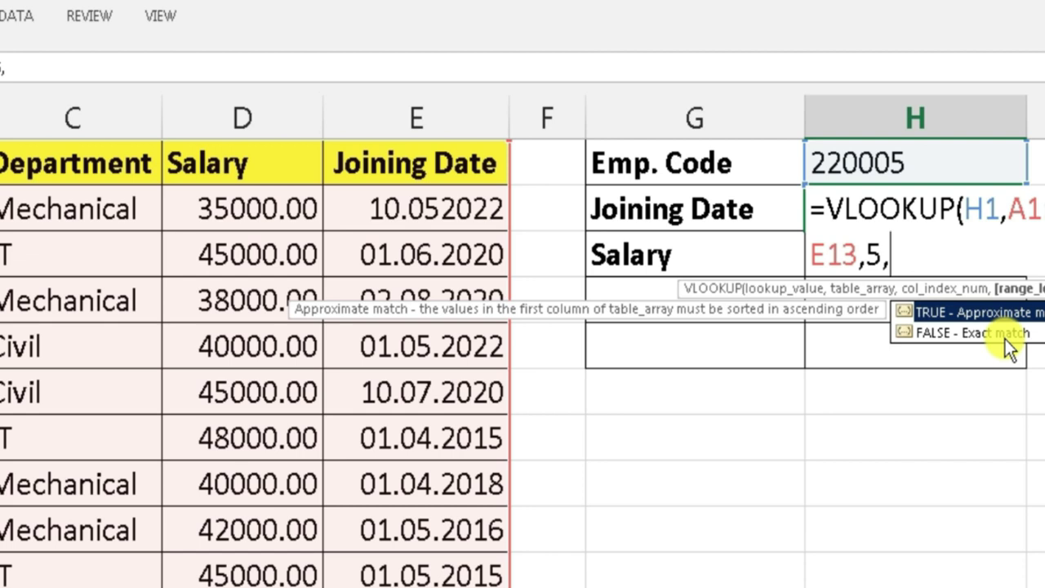
text(0)
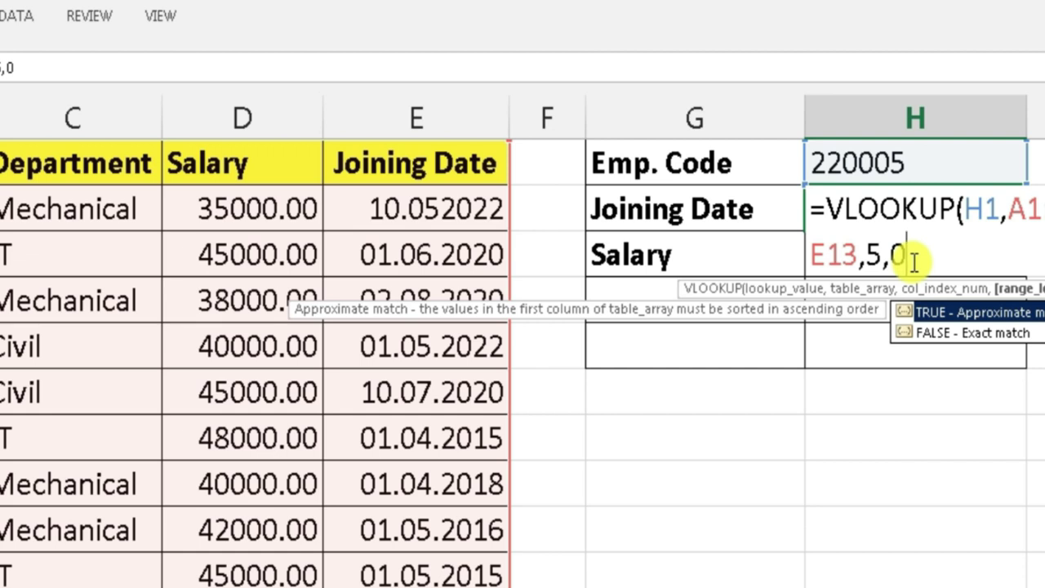
text())
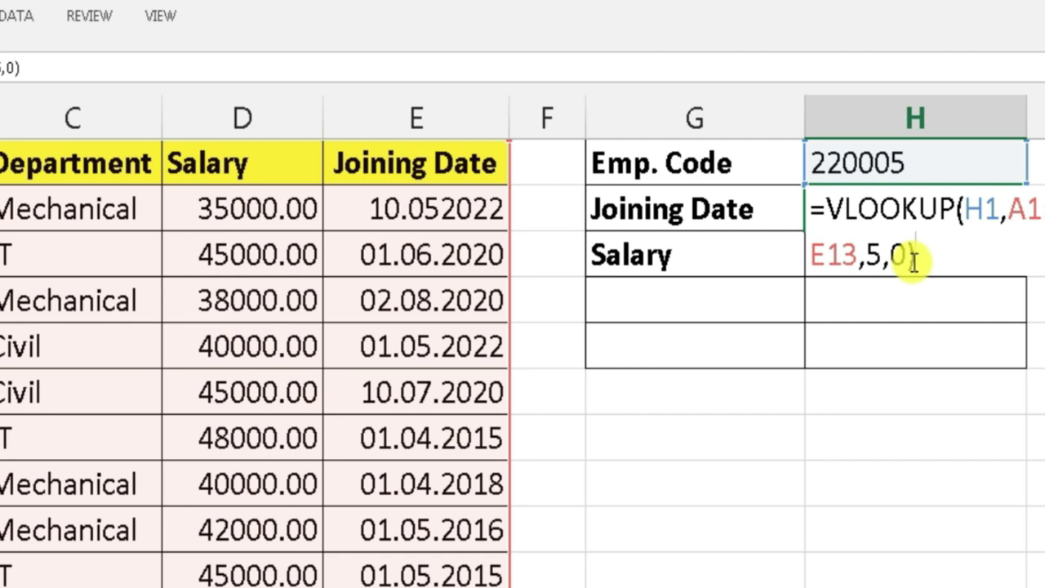
key(Return)
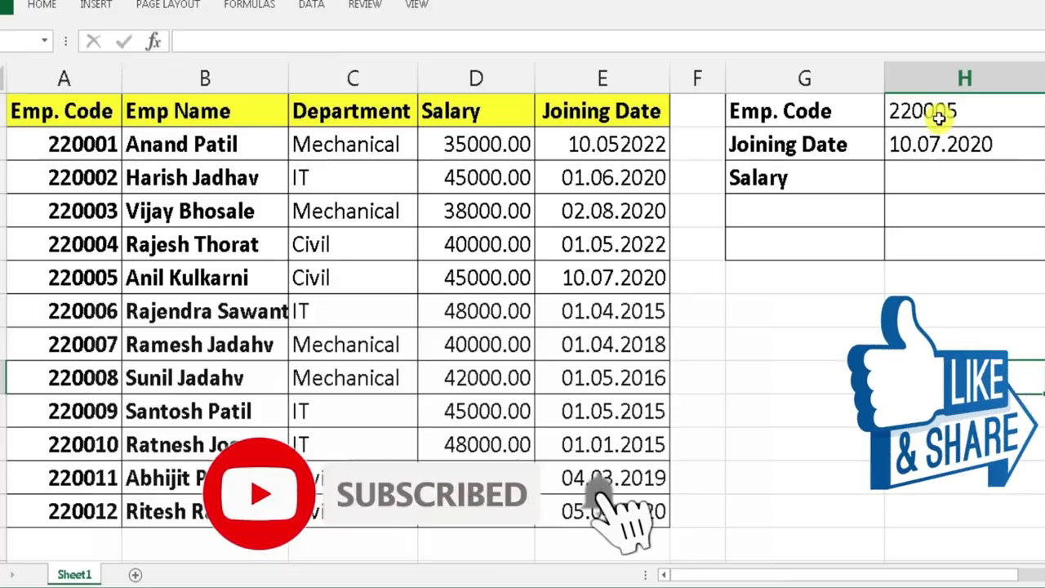
click(943, 113)
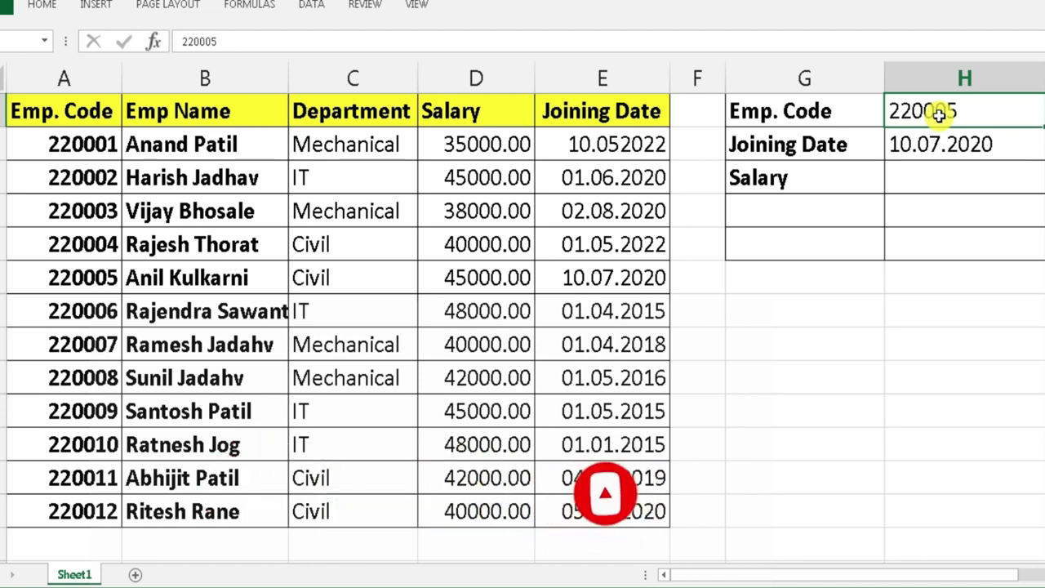
drag(63, 111, 63, 511)
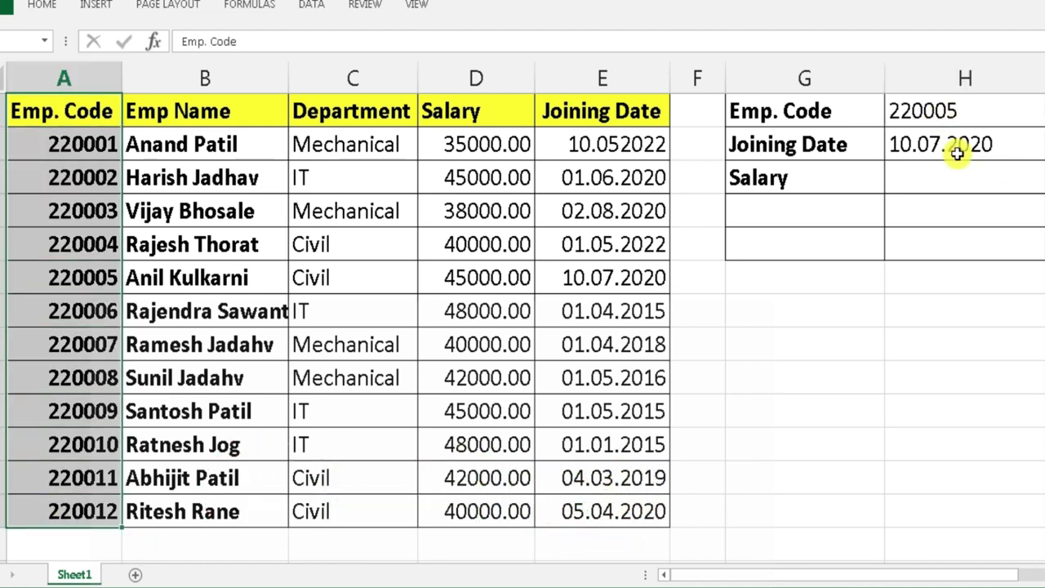
click(932, 114)
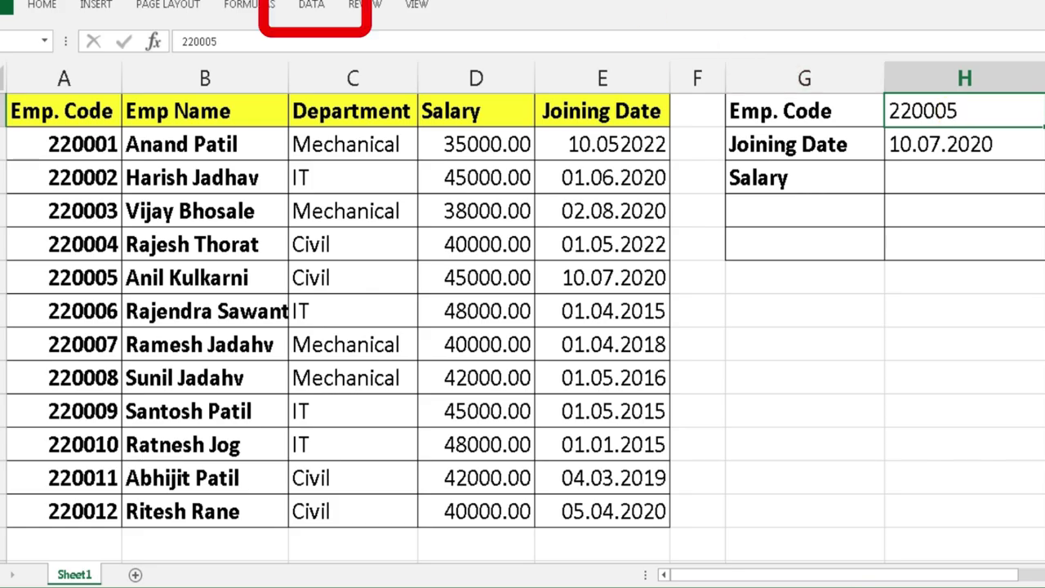
Open the Data Validation settings for H1 from the Data tools.
click(311, 8)
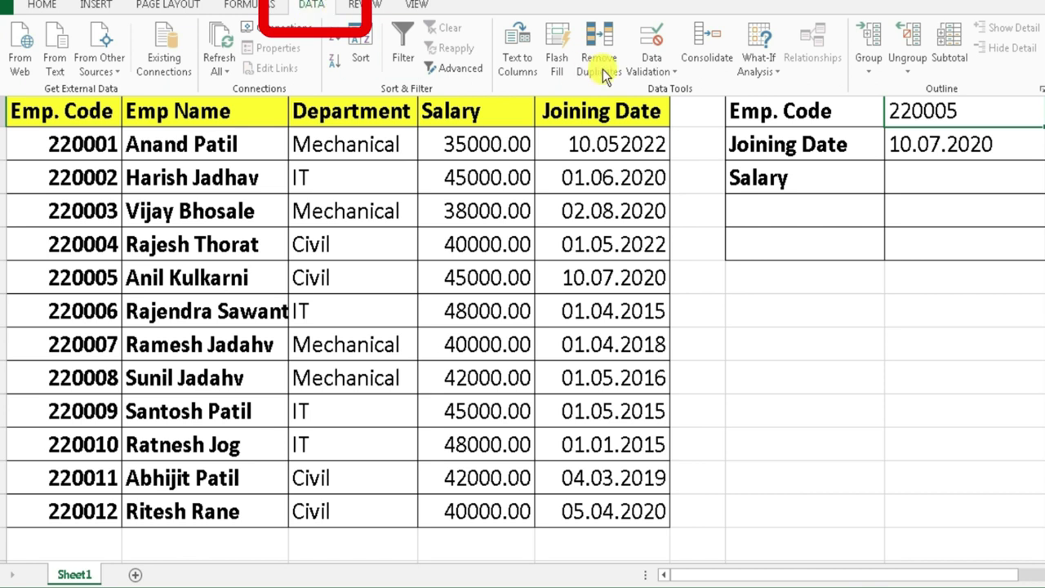
click(667, 74)
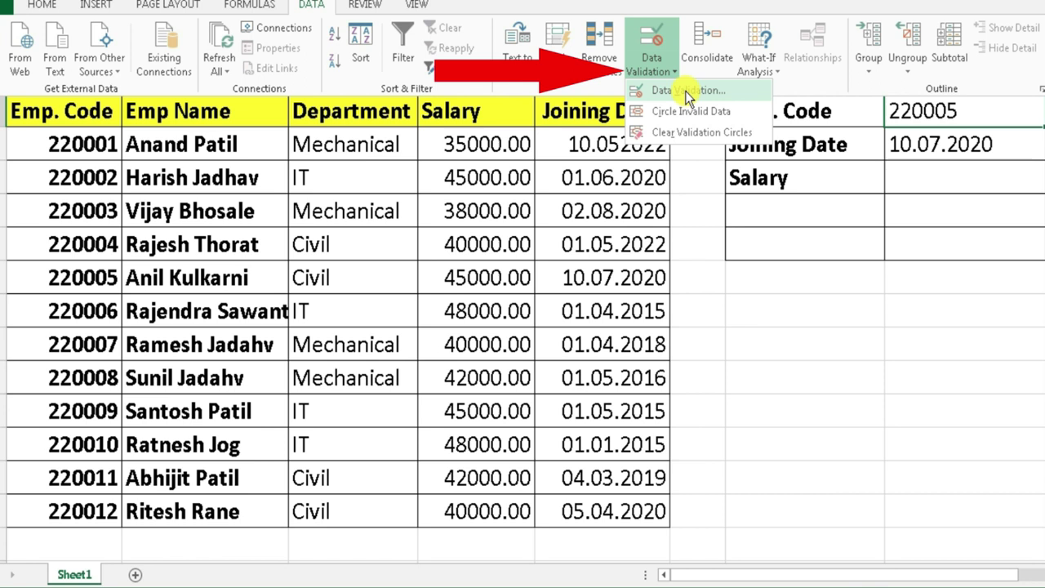
click(688, 93)
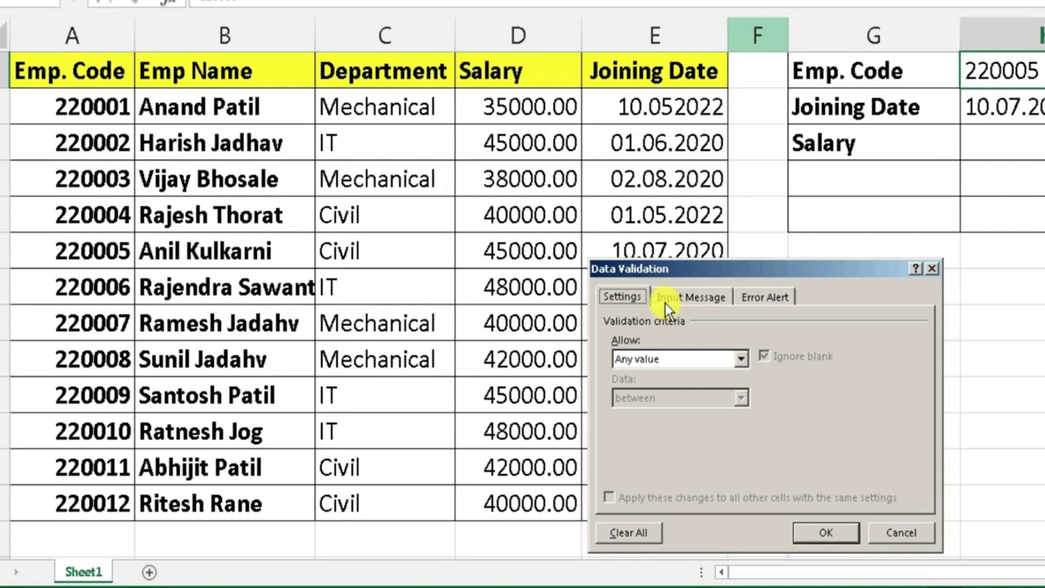
Give H1 a List validation sourced from column A (=$A:$A).
click(667, 360)
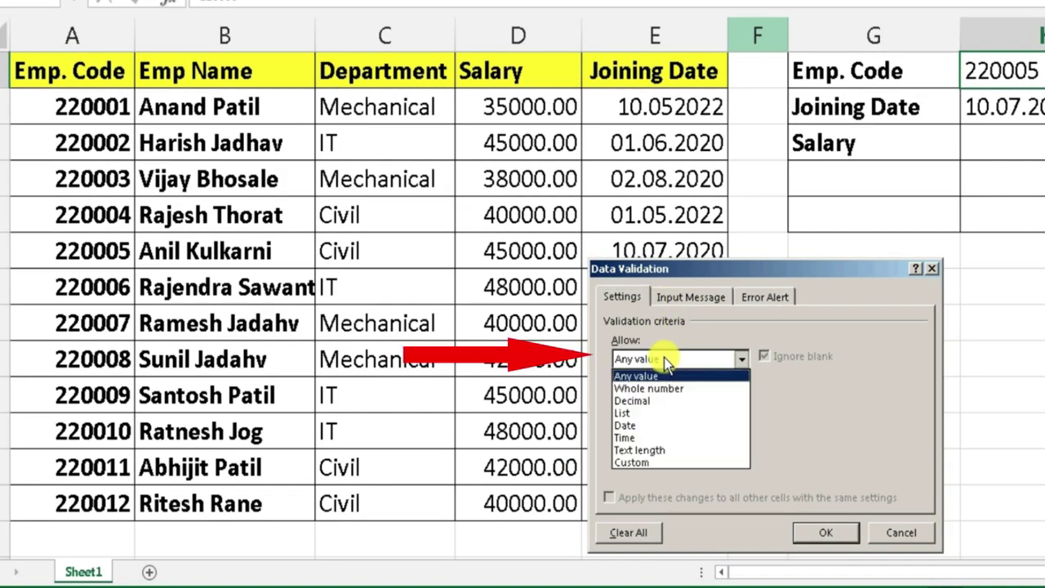
click(642, 413)
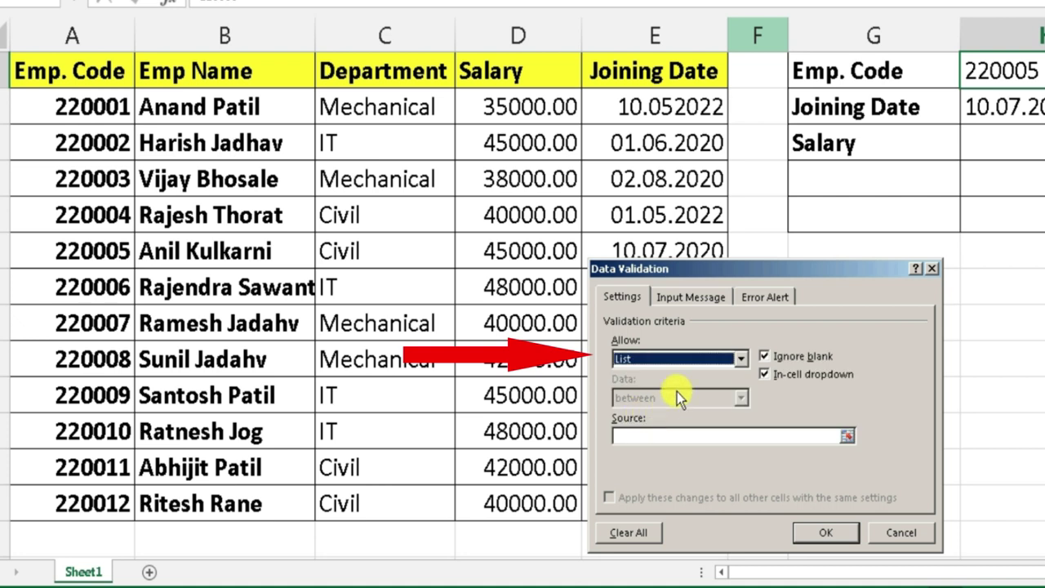
click(650, 436)
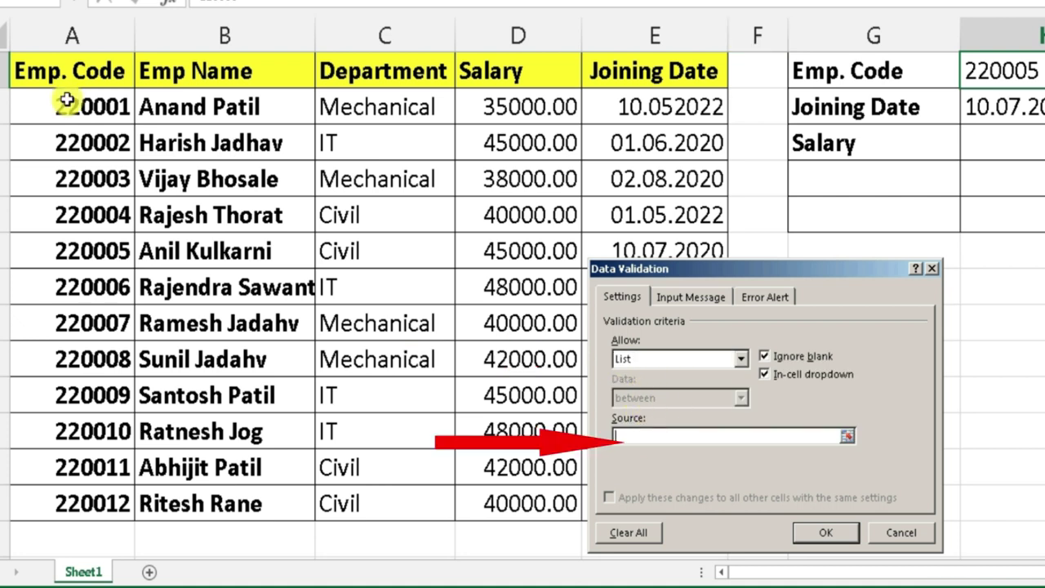
drag(69, 102, 121, 490)
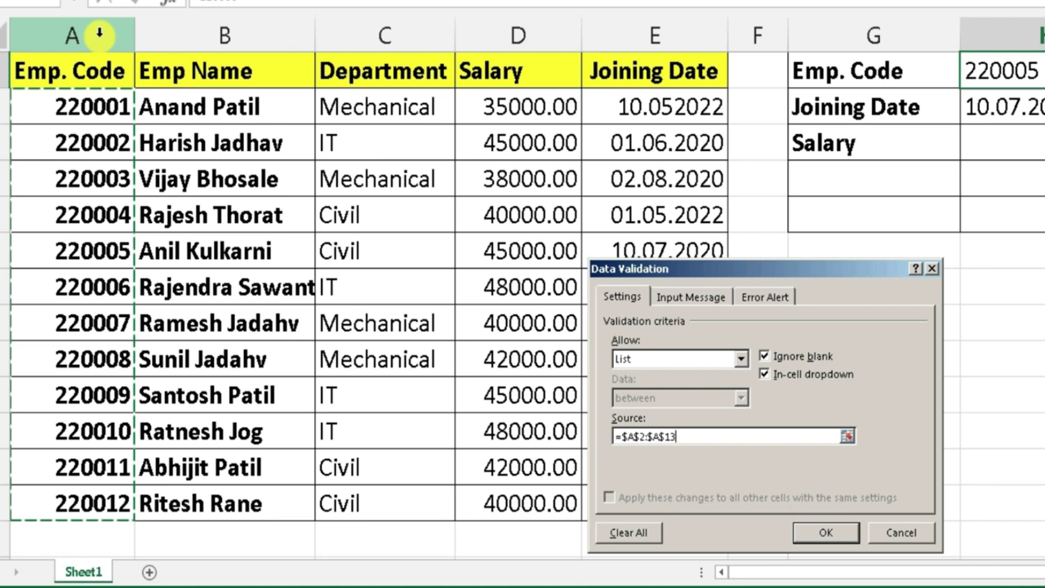
click(99, 33)
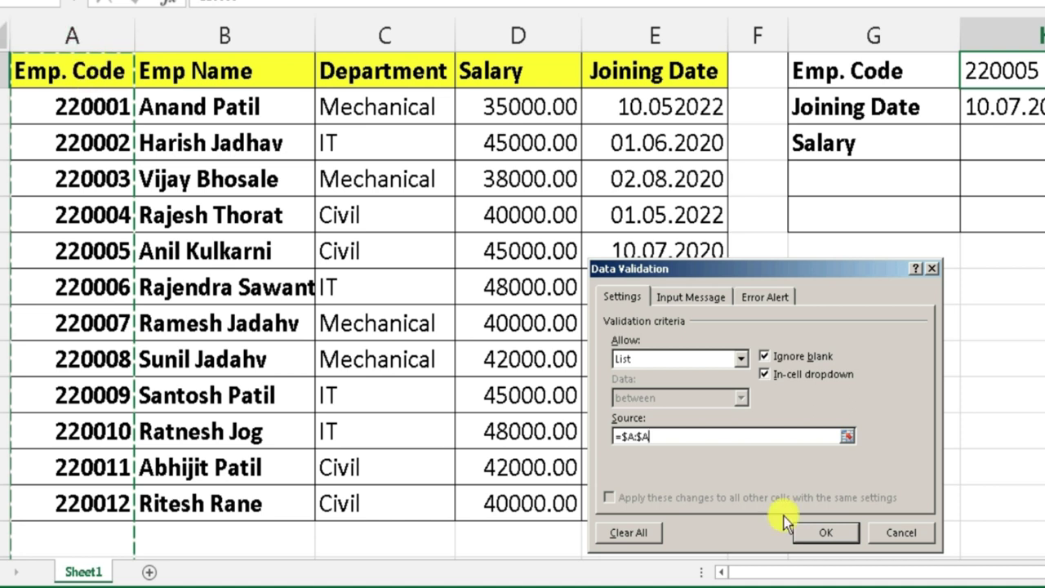
drag(731, 270, 688, 213)
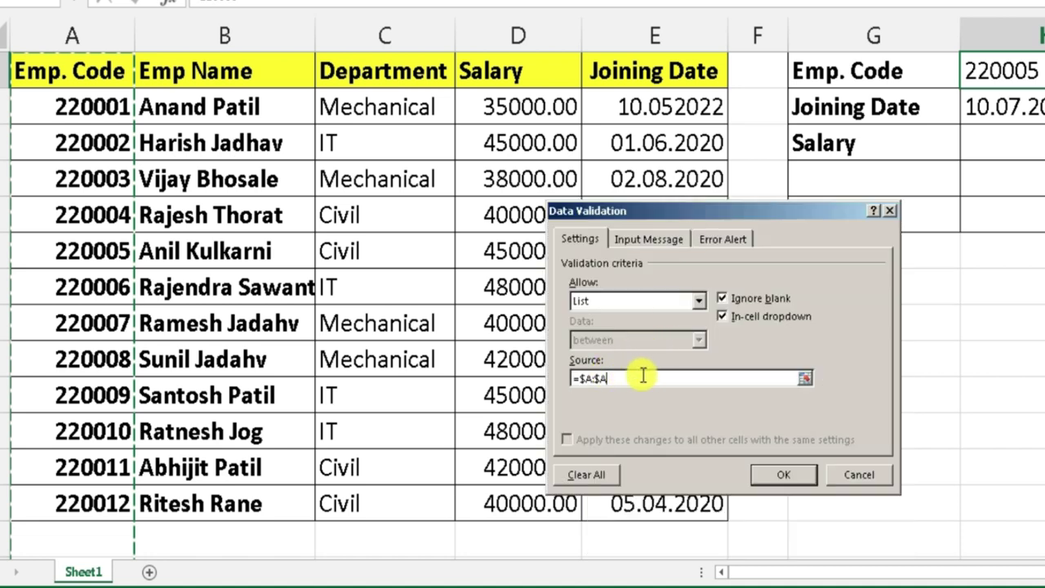
click(777, 481)
click(778, 480)
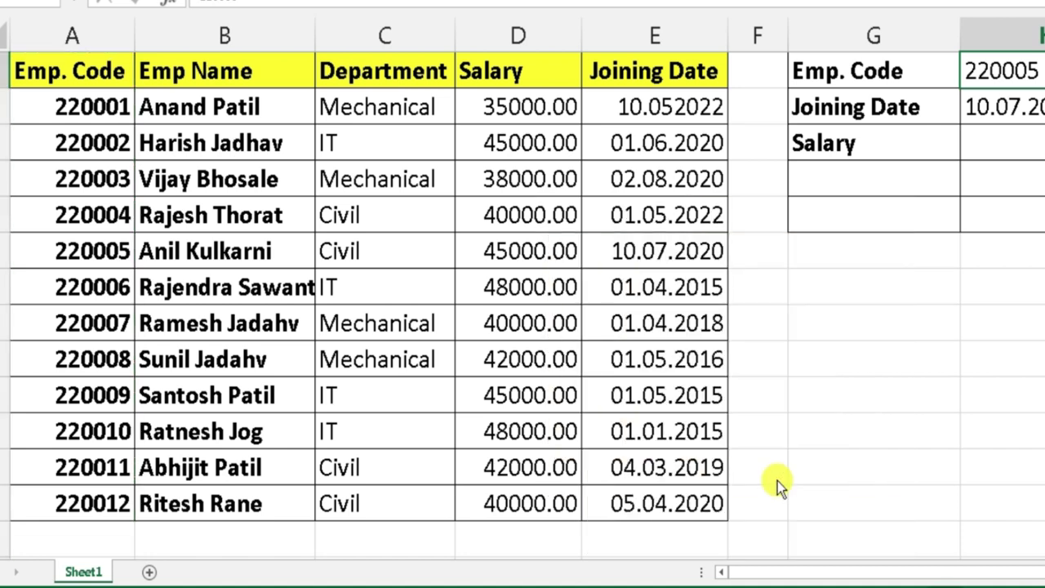
Try codes 220006, 220008, 220010 from the H1 dropdown, ending on 220011 (joining date 04.03.2019).
scroll(777, 481, right, 1)
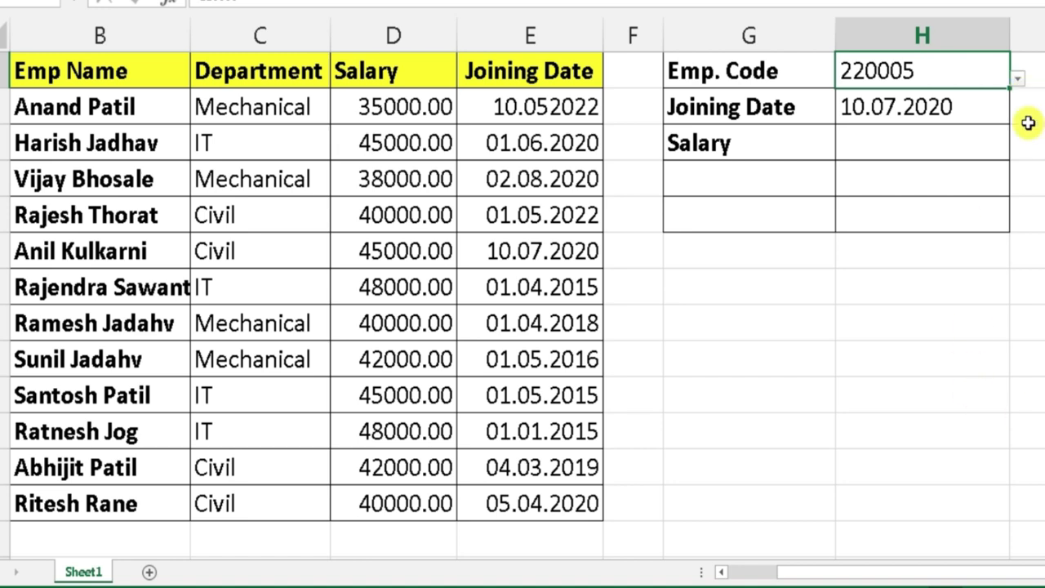
click(1020, 82)
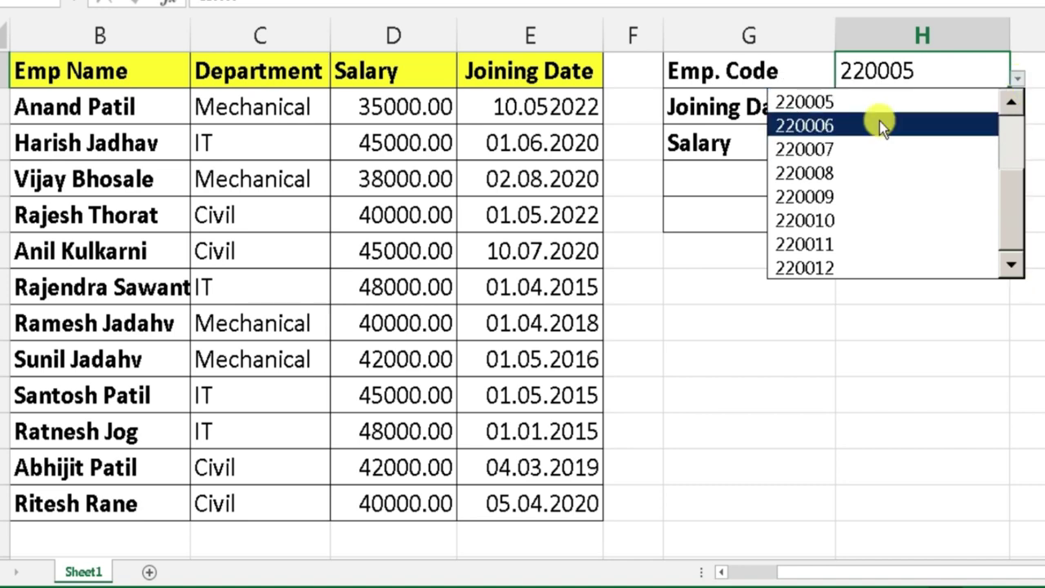
click(879, 125)
click(1020, 81)
click(916, 167)
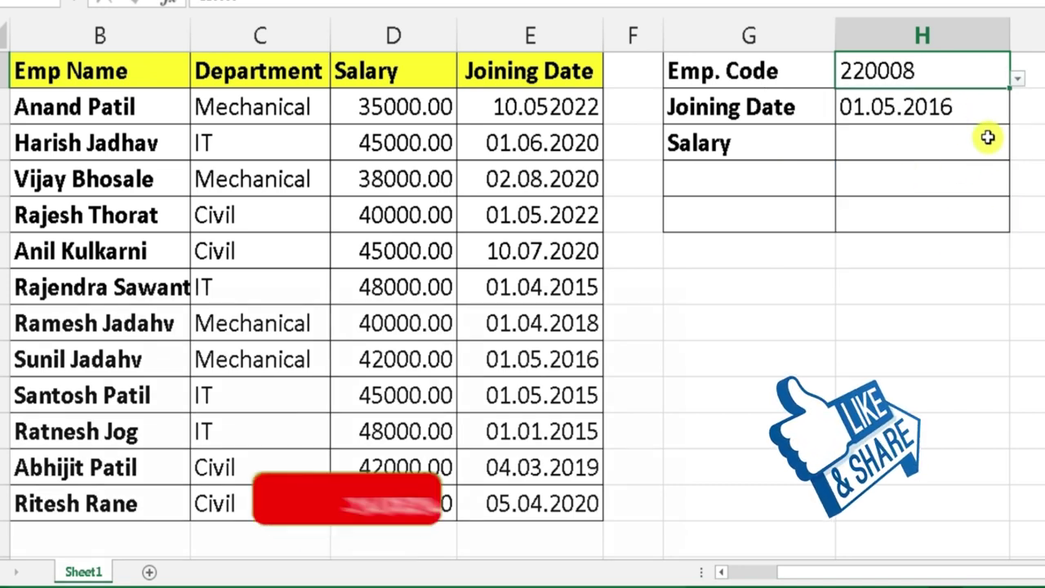
click(1018, 79)
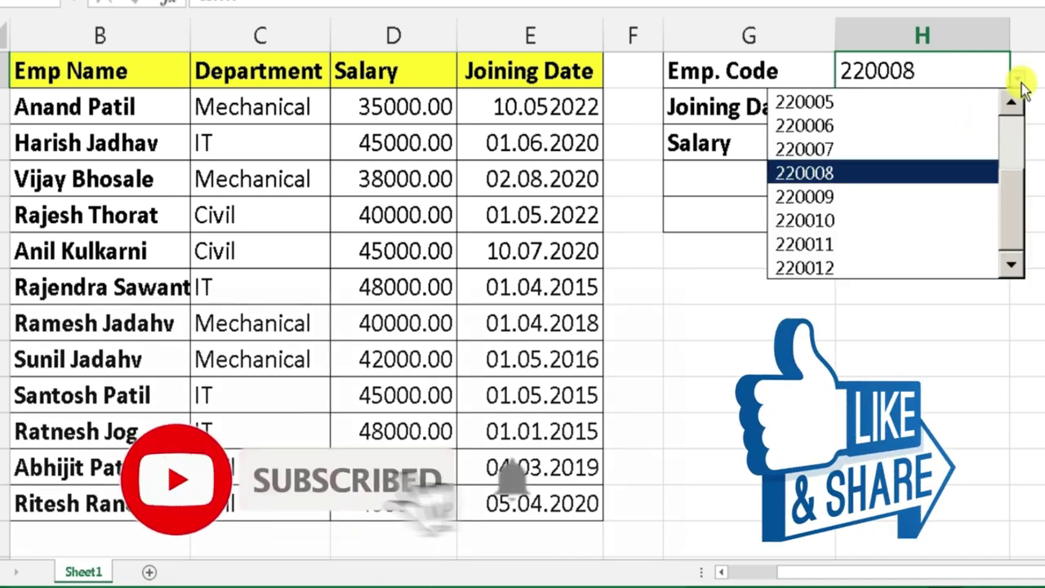
click(939, 219)
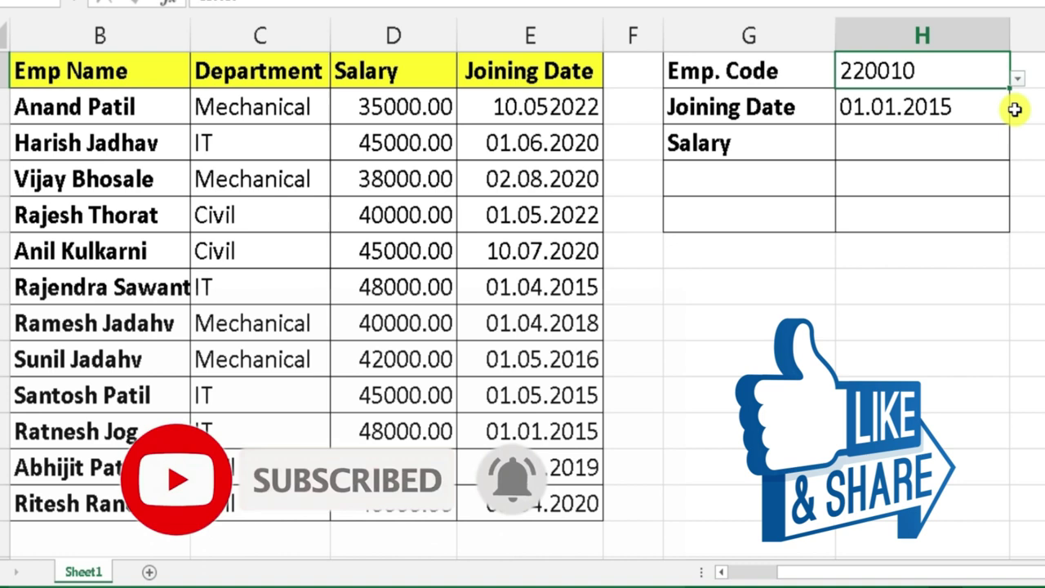
click(1018, 78)
click(909, 244)
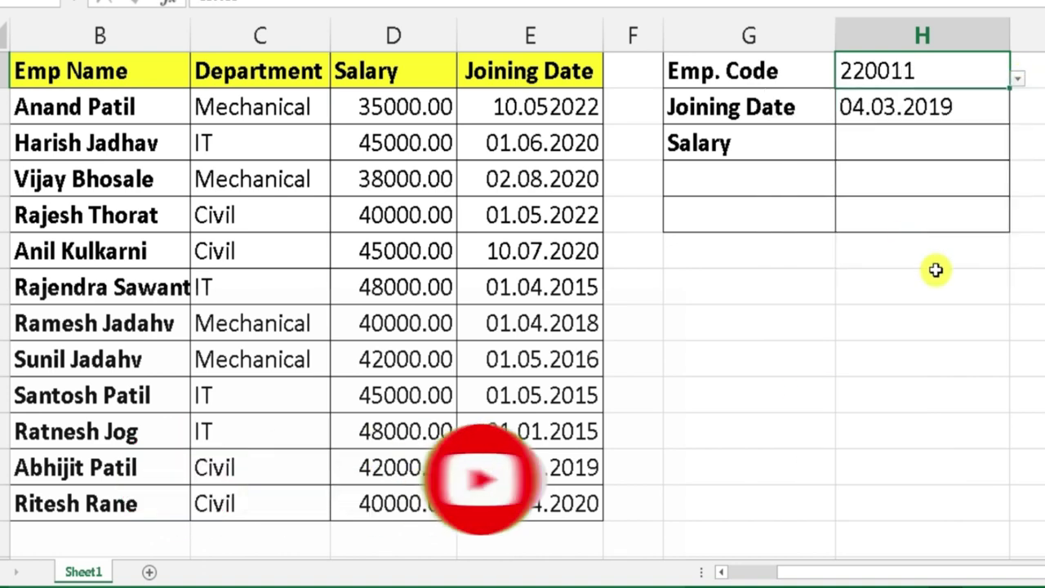
click(959, 328)
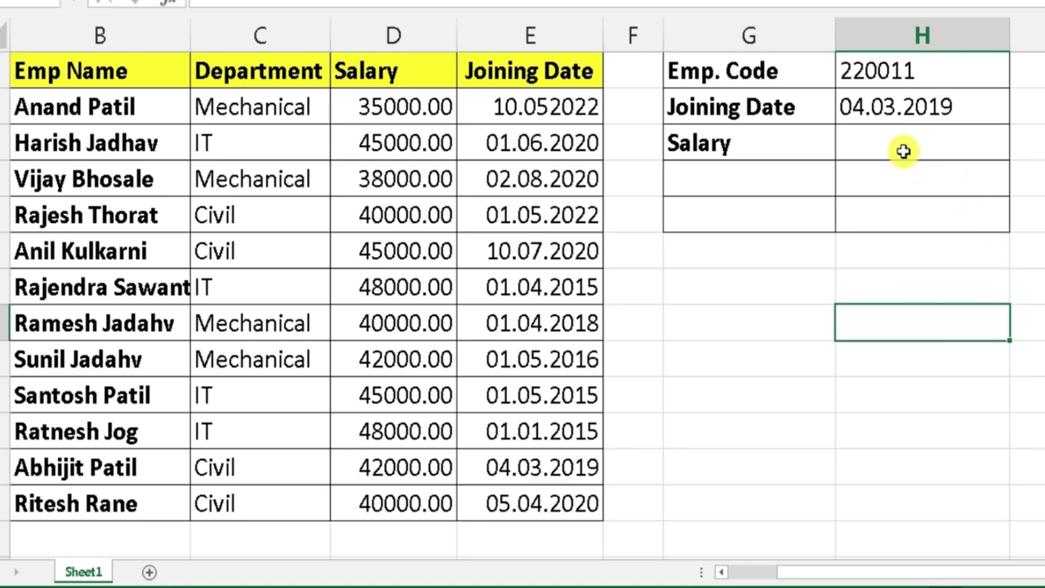
Select the Salary cell H3 and launch Insert Function.
click(902, 148)
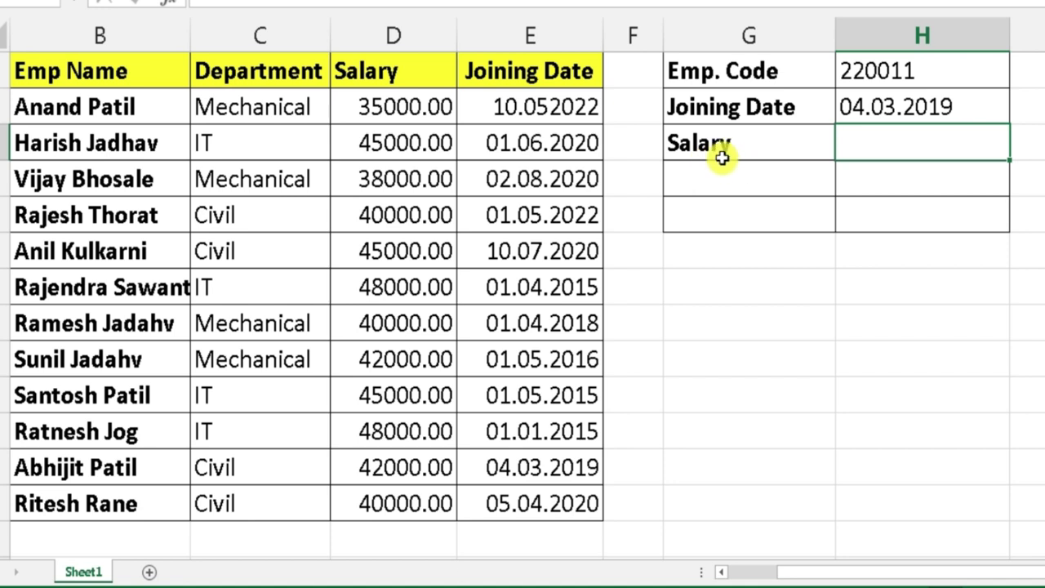
click(732, 145)
click(901, 140)
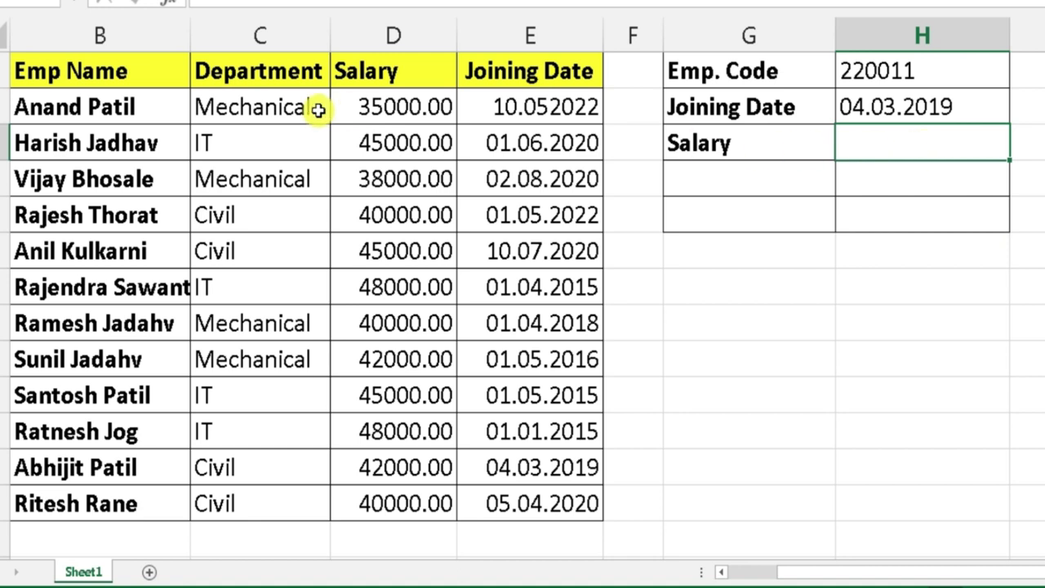
click(169, 4)
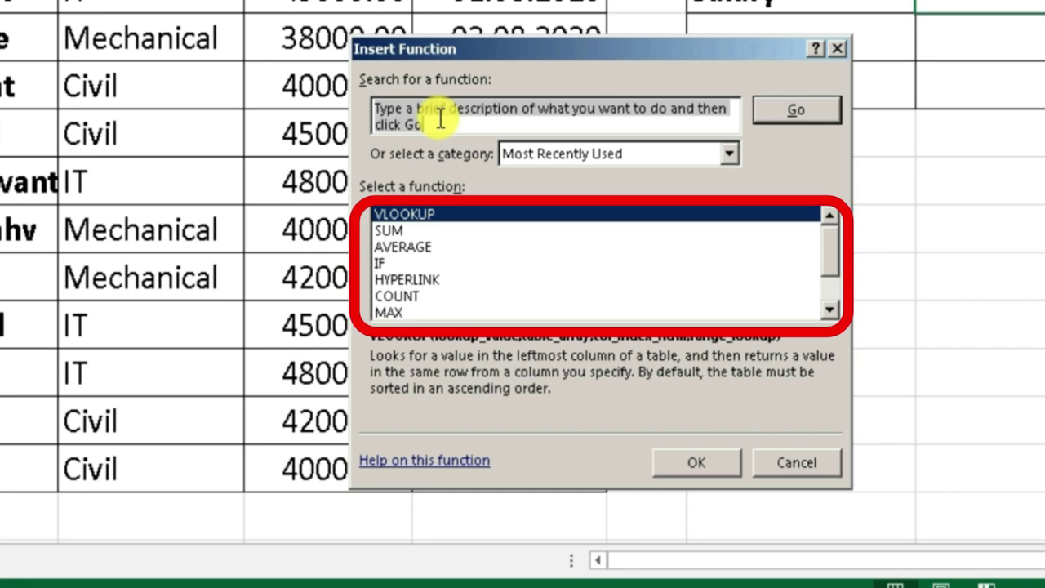
Search Insert Function for 'Vlookup' and choose VLOOKUP for H3.
click(441, 119)
drag(441, 119, 334, 96)
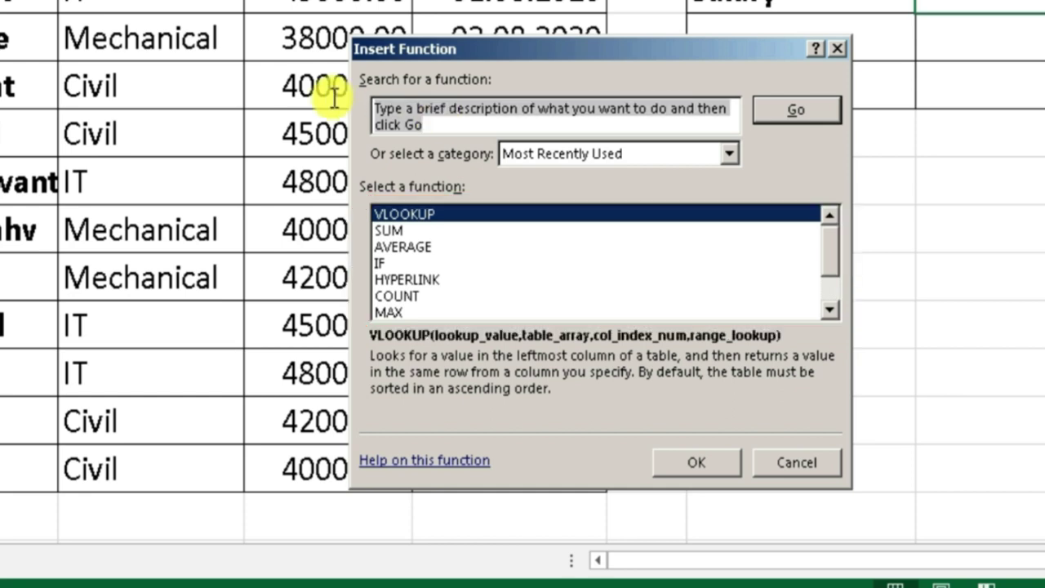
text(V)
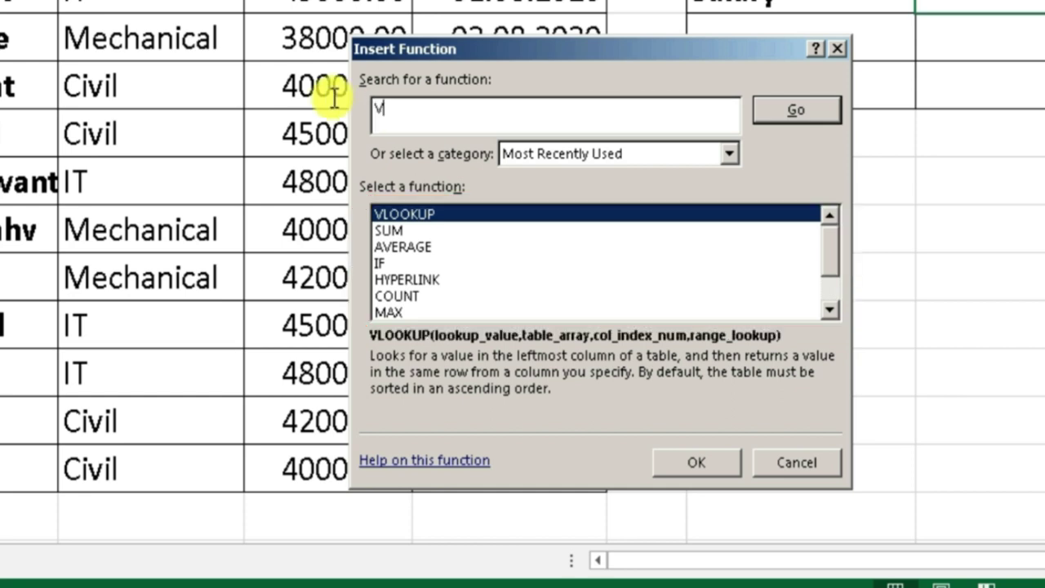
text(lookup)
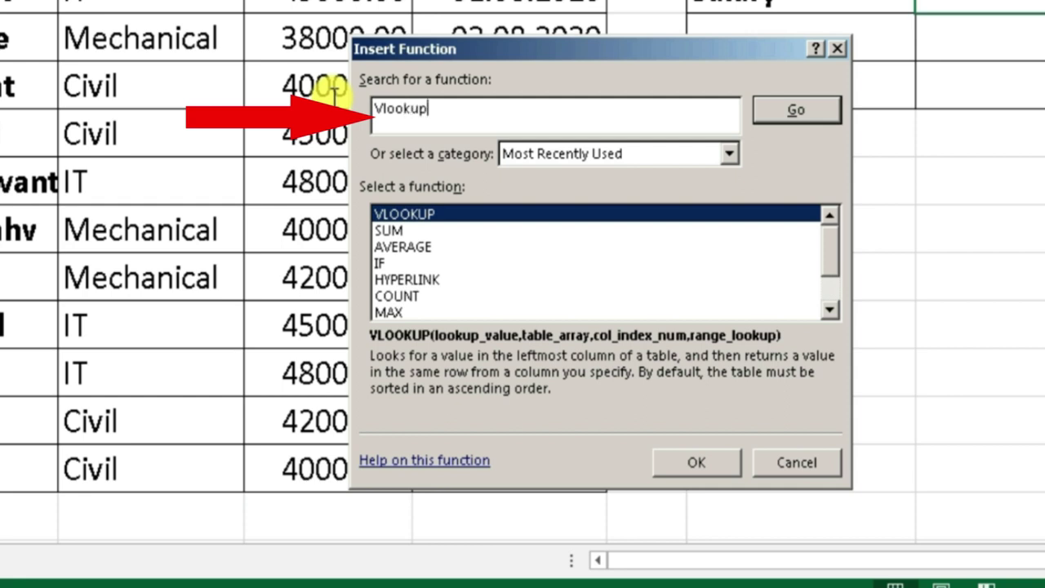
click(791, 109)
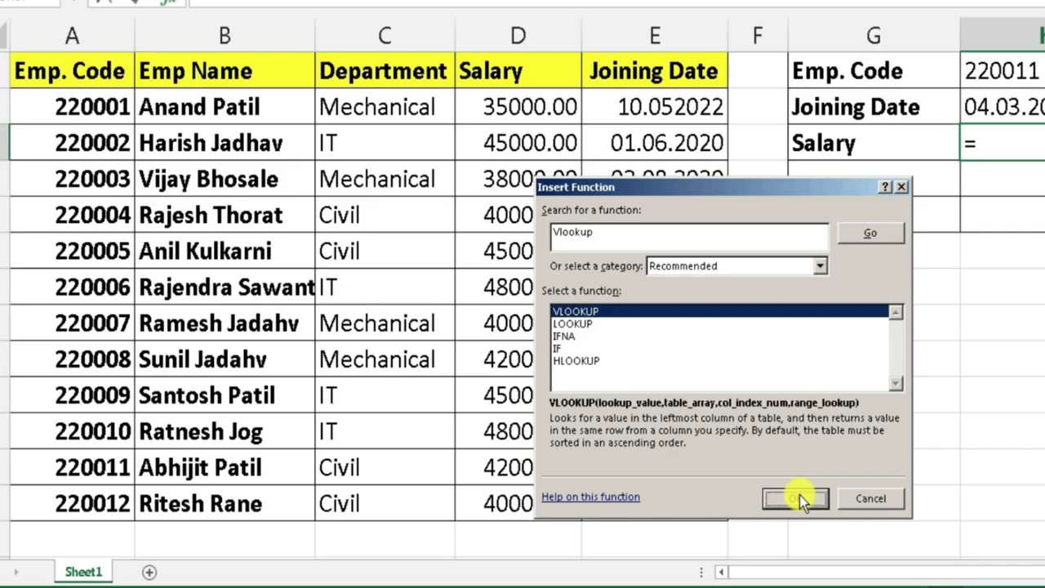
click(680, 453)
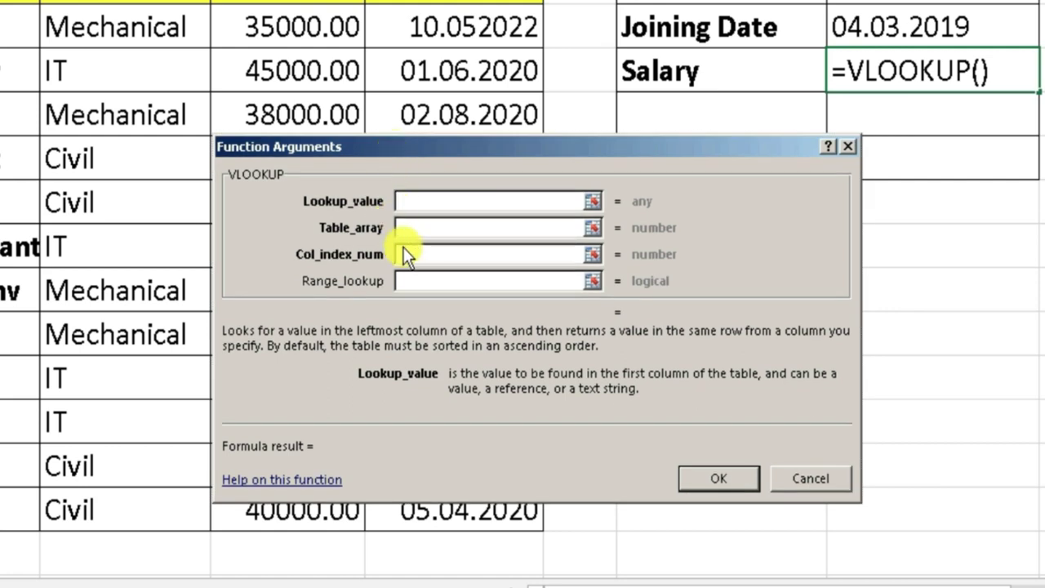
Set VLOOKUP's Lookup_value to H1 and Table_array to columns A:E.
click(430, 202)
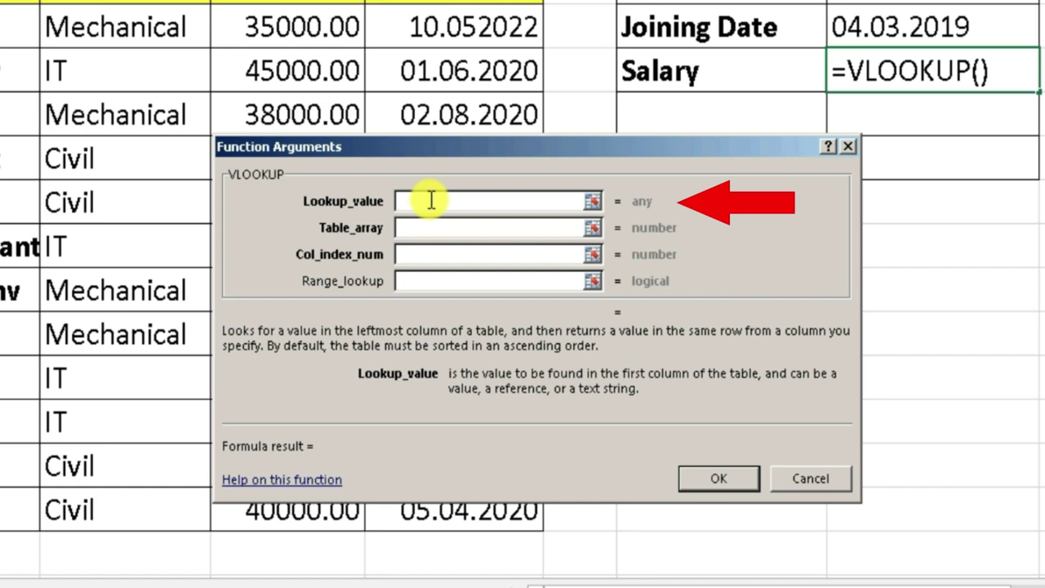
click(896, 3)
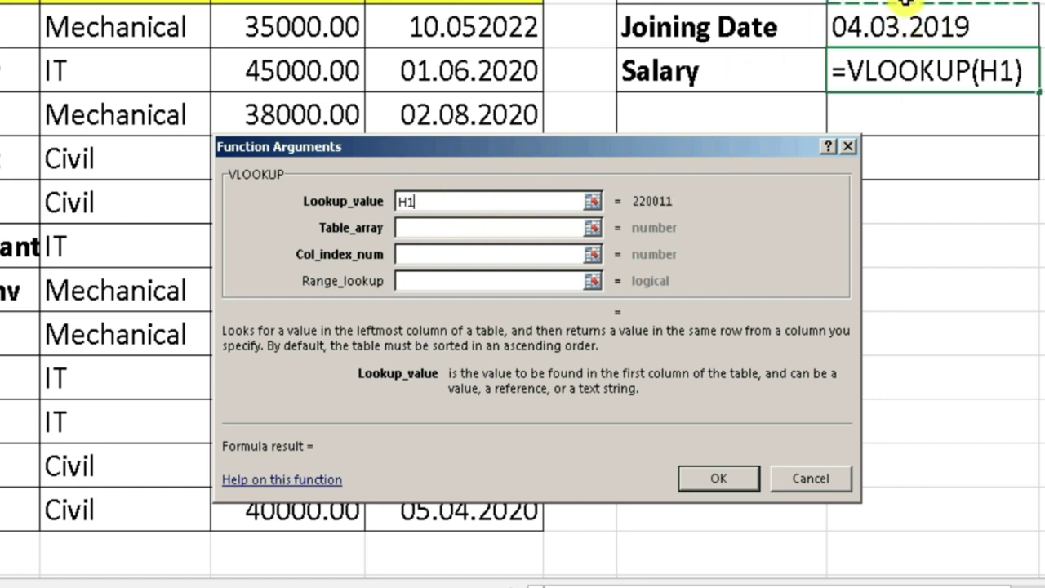
click(418, 201)
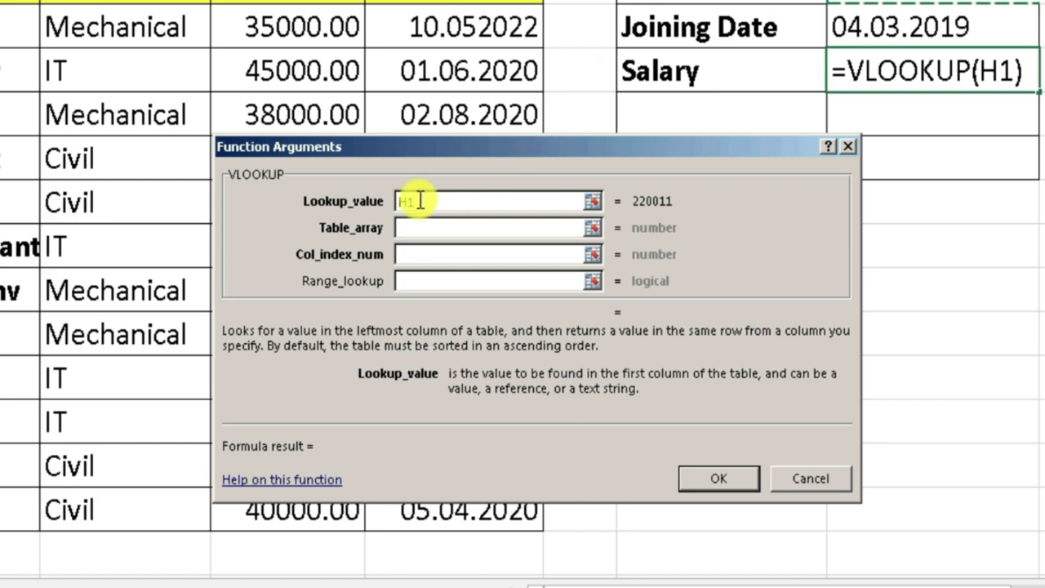
click(418, 230)
drag(70, 111, 641, 511)
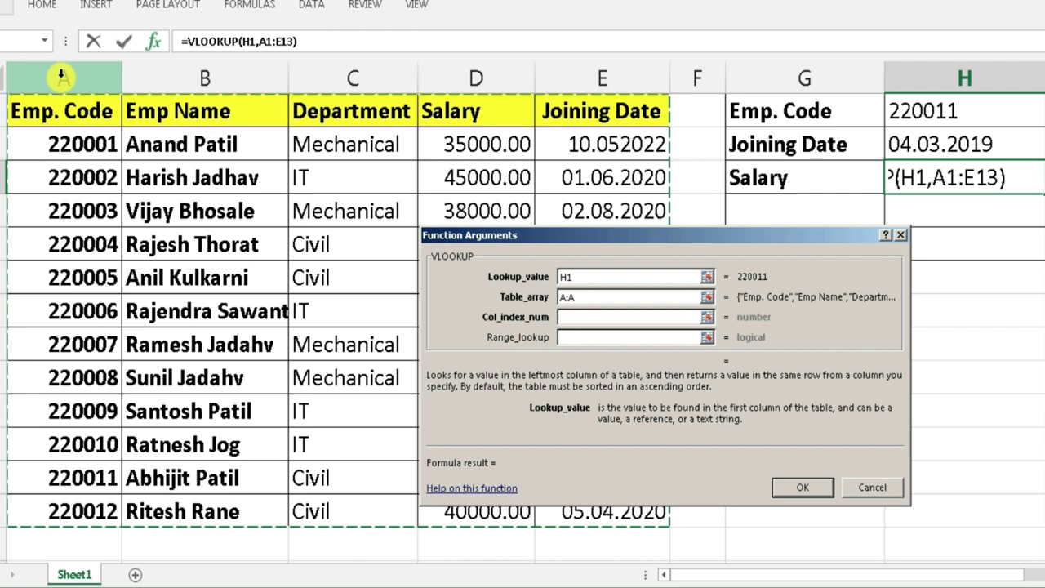
drag(61, 77, 608, 80)
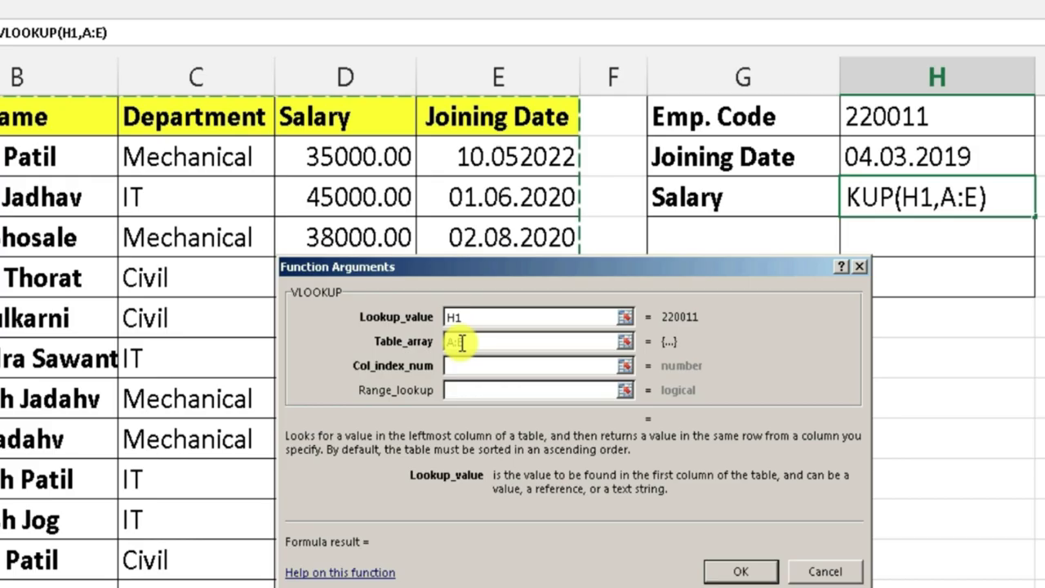
Set Col_index_num 4 and Range_lookup 0, giving salary 42000 in H3.
click(575, 316)
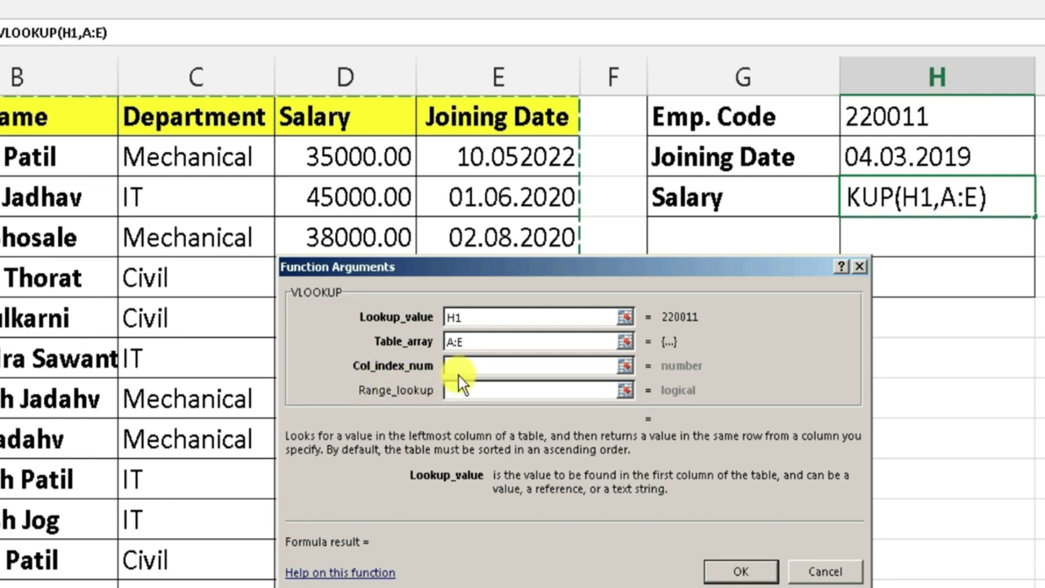
click(469, 372)
click(466, 368)
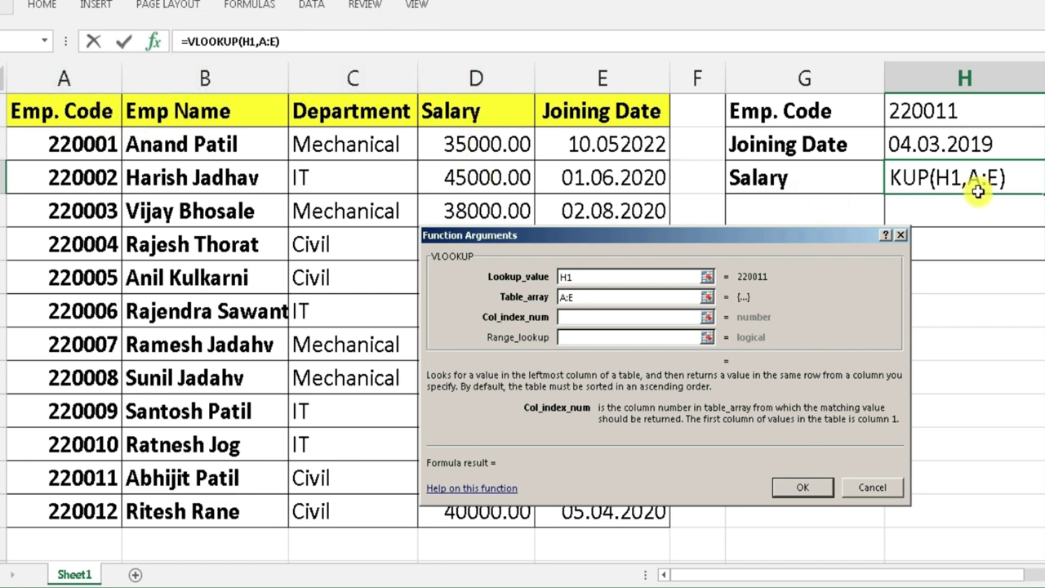
text(4)
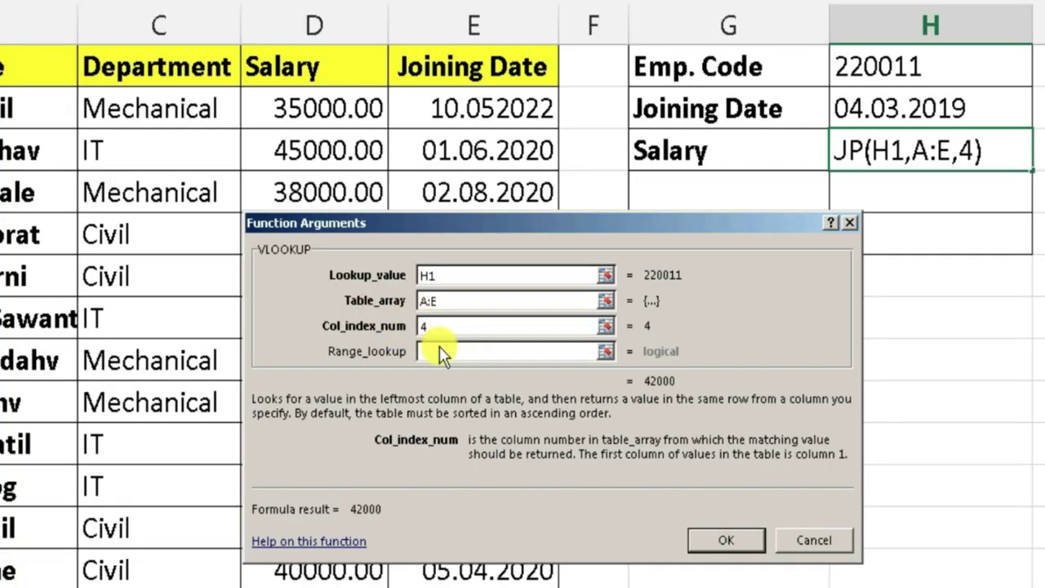
click(480, 351)
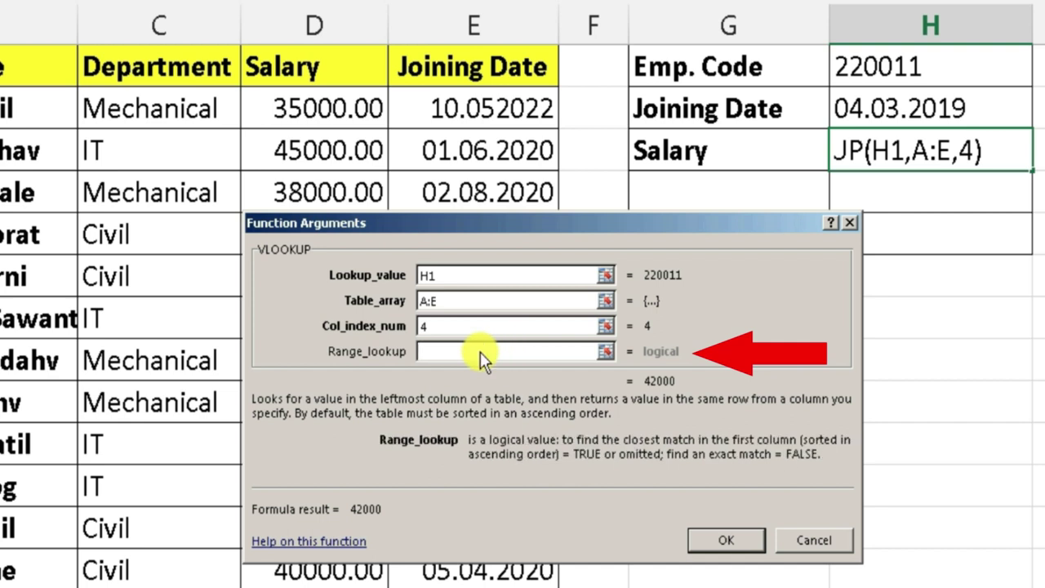
text(0)
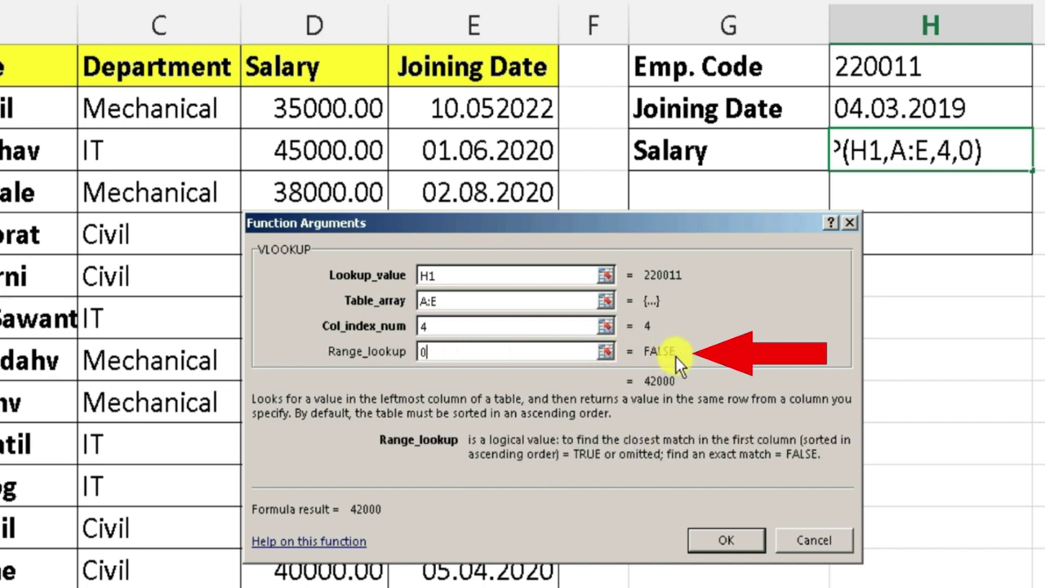
click(714, 540)
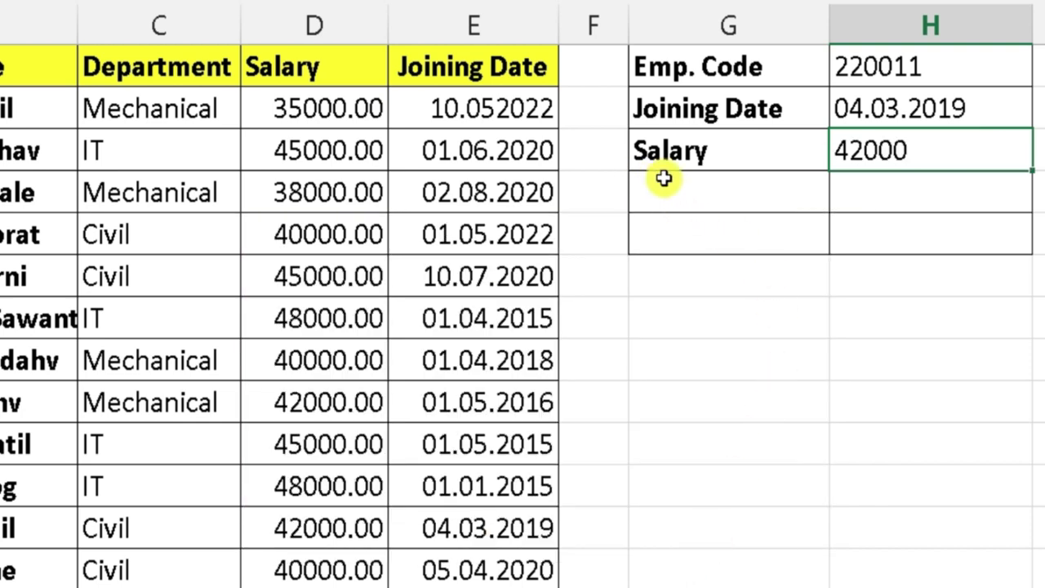
Pick 220005, 220008, then 220012 from the H1 drop-down, checking the H2 and H3 lookups each time.
click(921, 65)
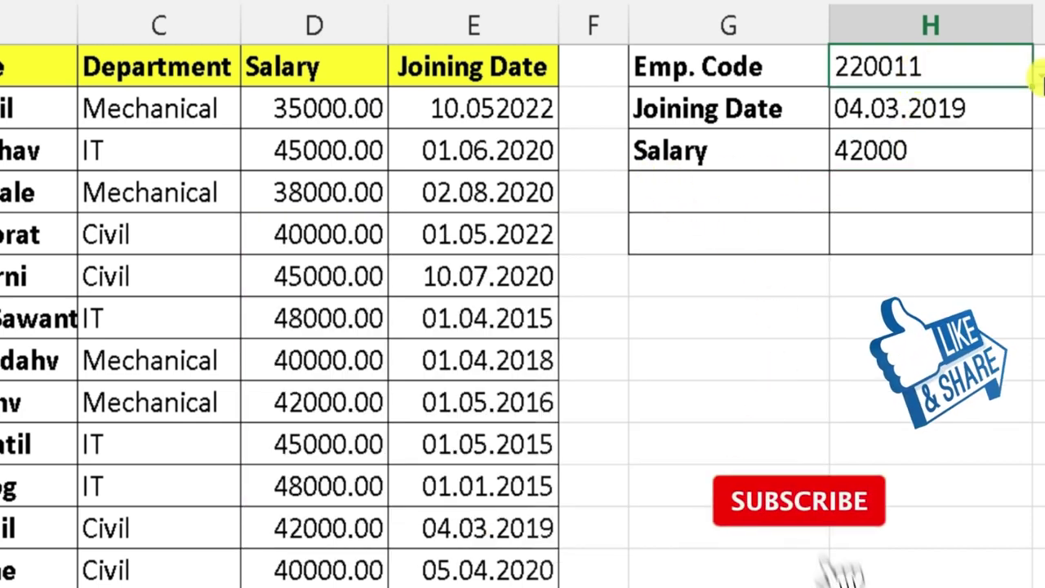
click(1029, 80)
click(871, 104)
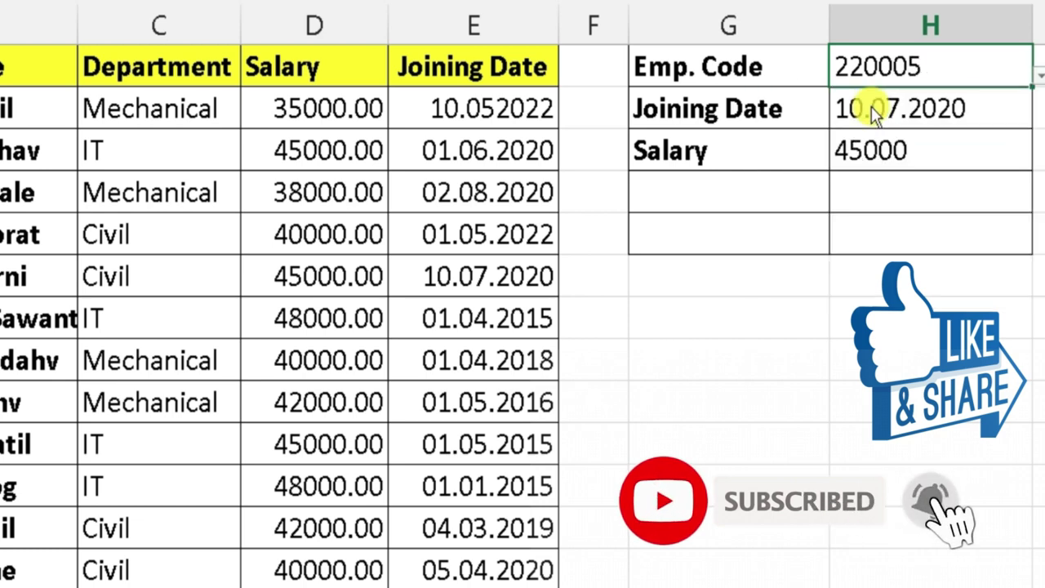
click(1038, 75)
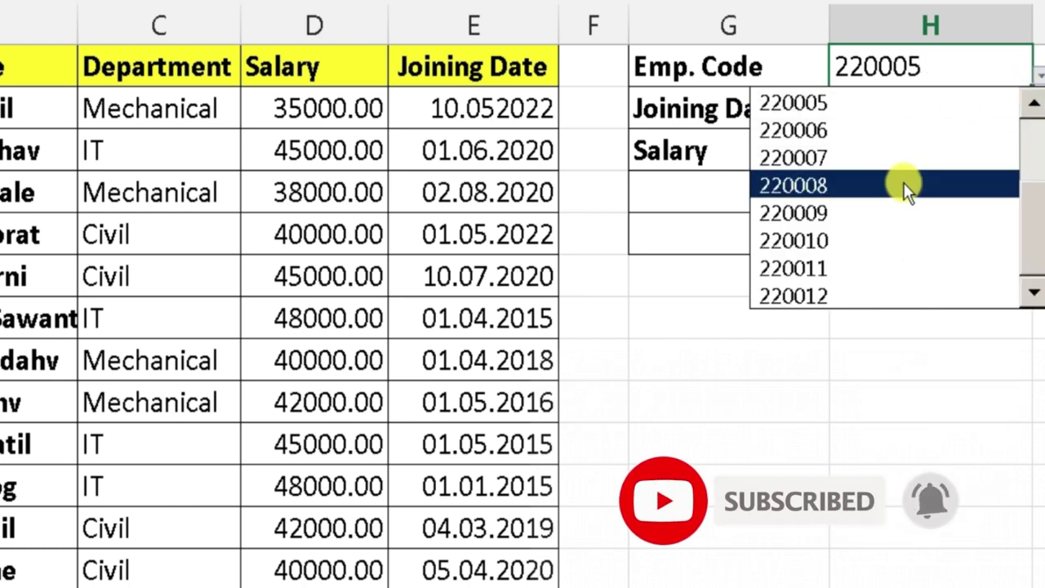
click(903, 187)
click(1037, 76)
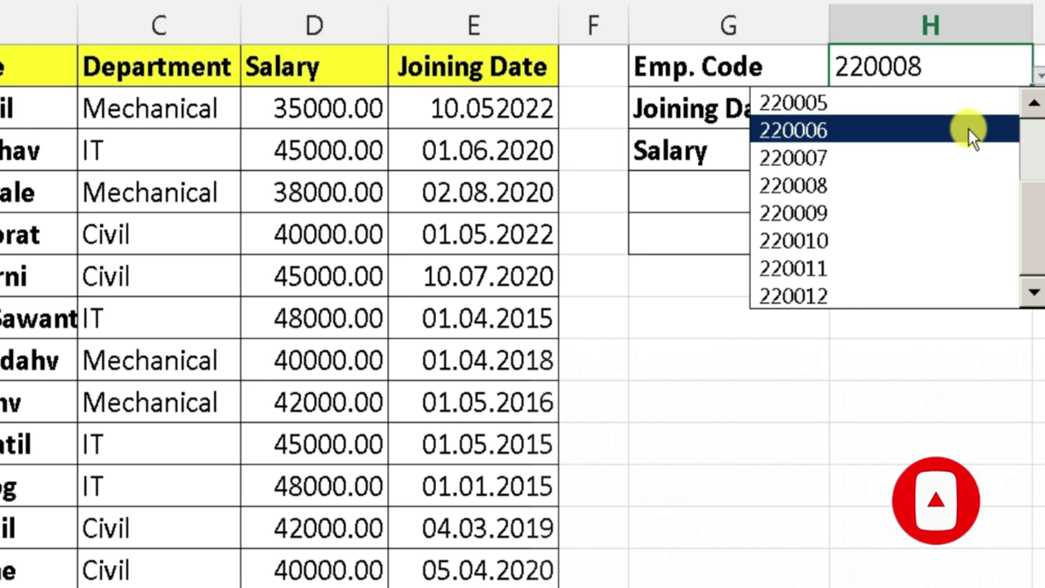
click(857, 296)
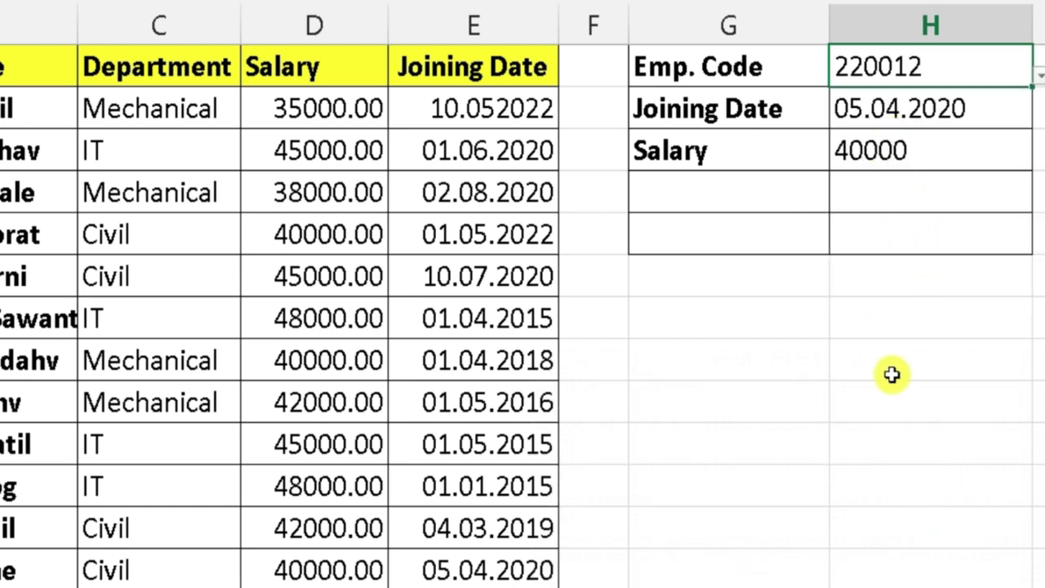
click(931, 373)
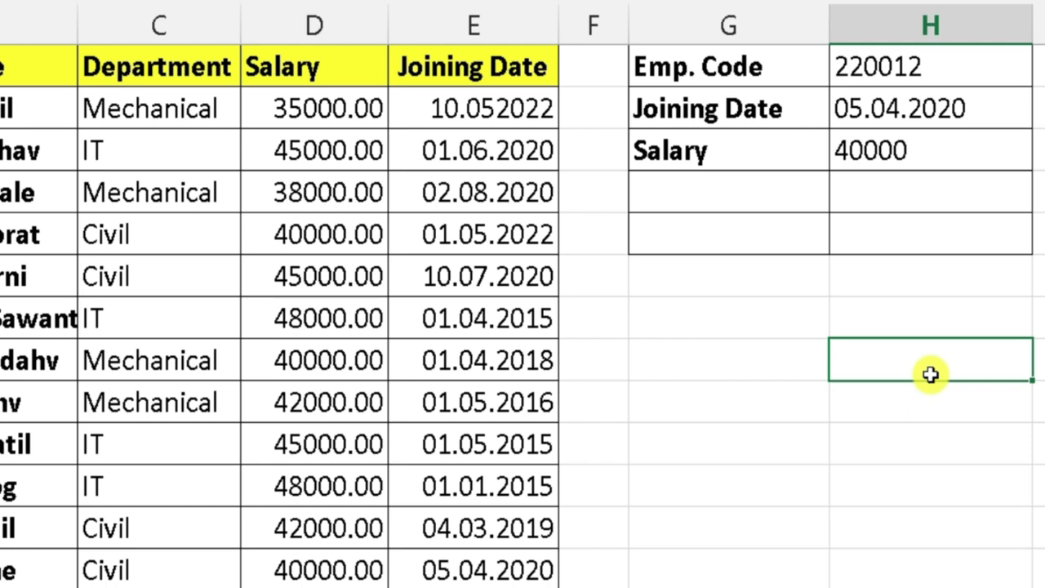